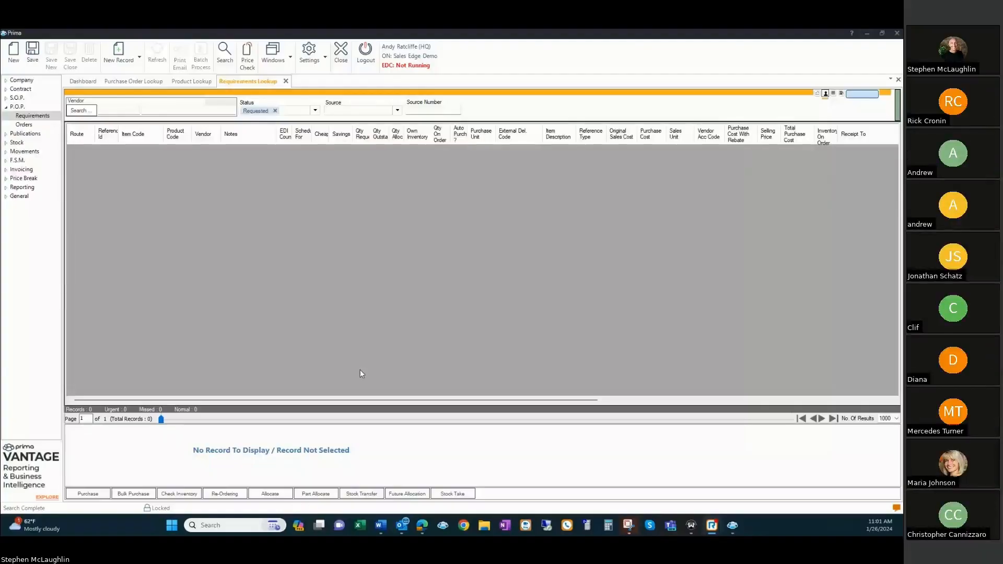
Step: Open stock re-ordering from the requirements lookup in a maximized window and search for all stock requirements
left_click(242, 497)
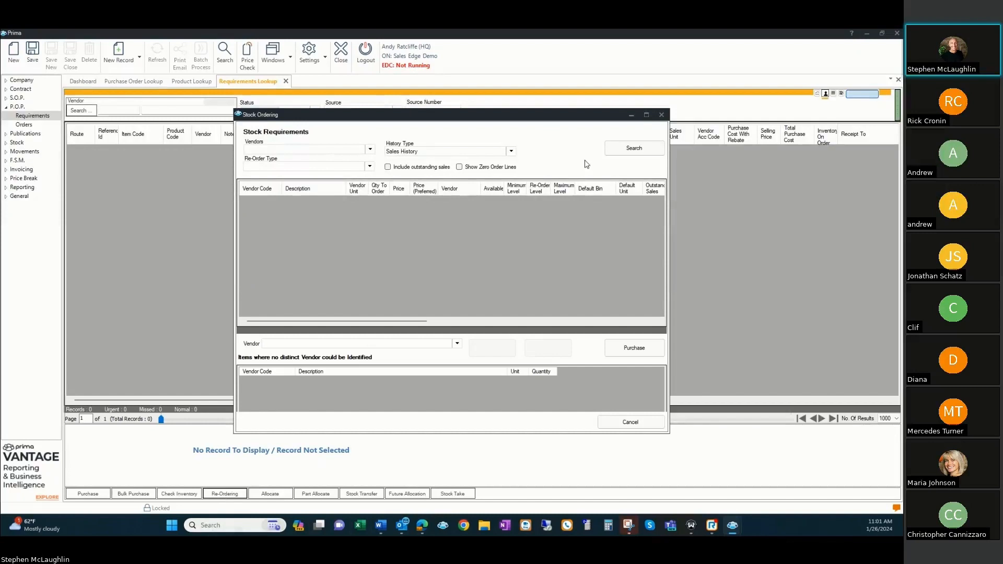
left_click(646, 114)
left_click(846, 67)
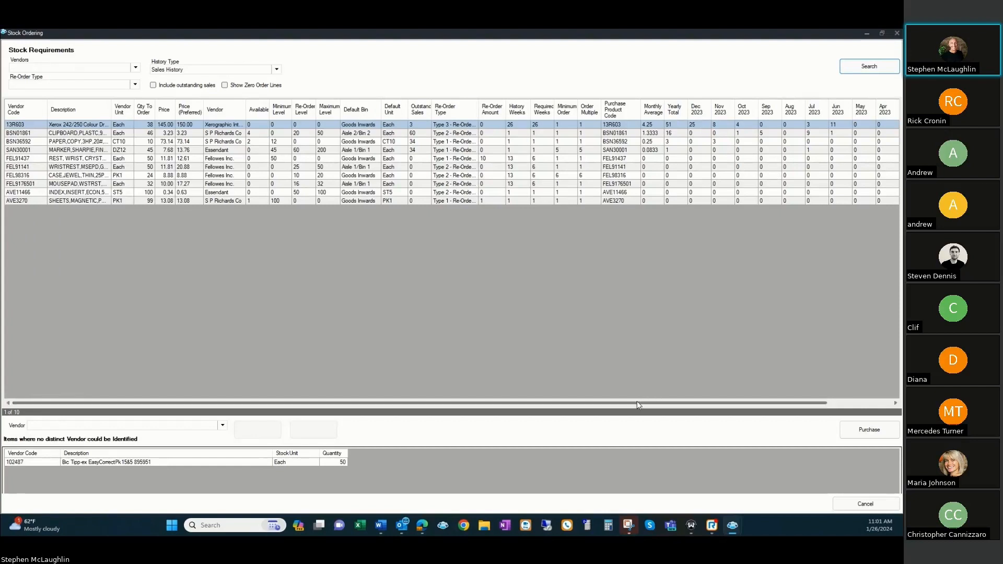
Step: Examine the monthly sales history columns and the FEL98316 line in the stock requirements, and close the ordering window
left_click_drag(638, 405, 701, 405)
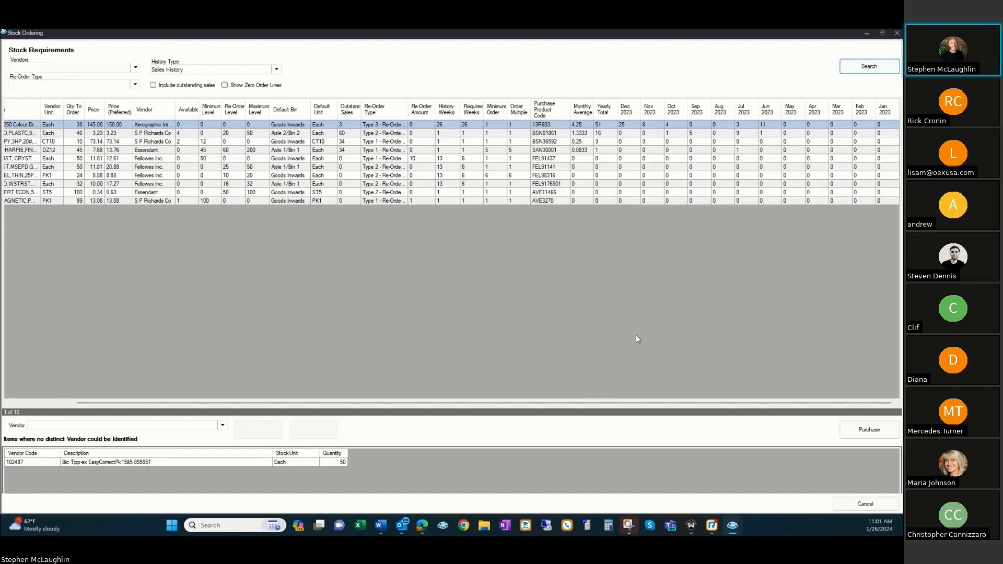
left_click_drag(561, 397, 438, 399)
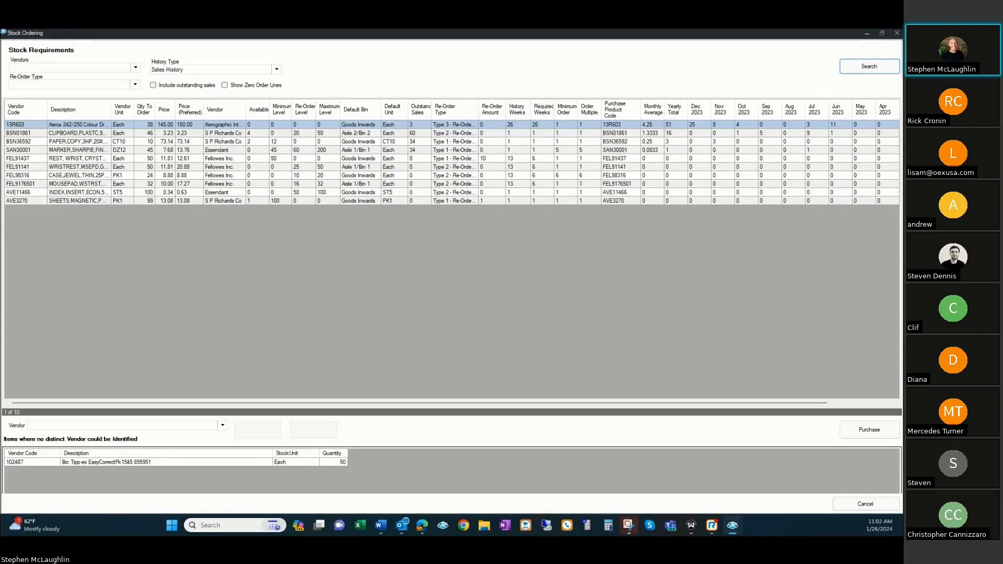
left_click(269, 177)
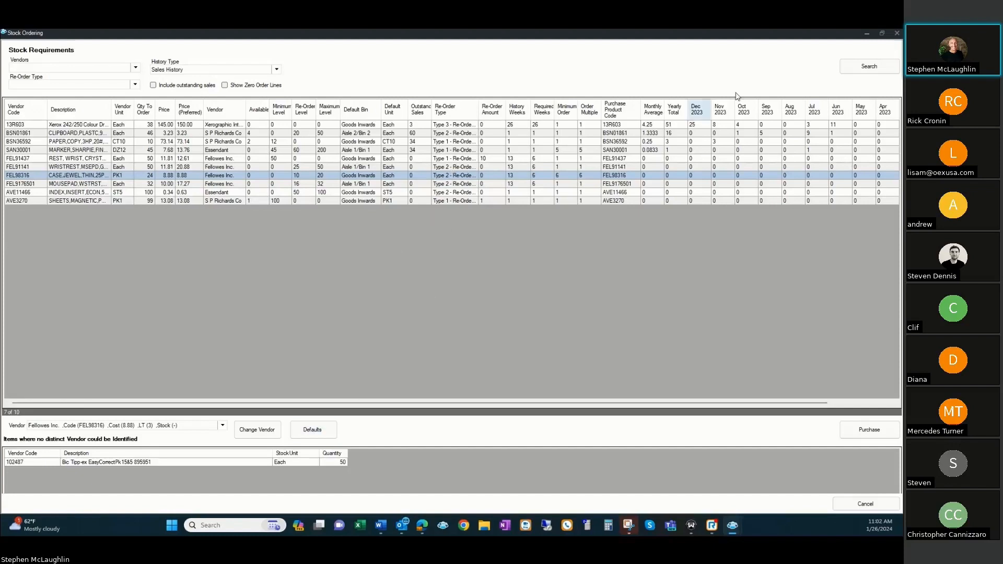
left_click(896, 33)
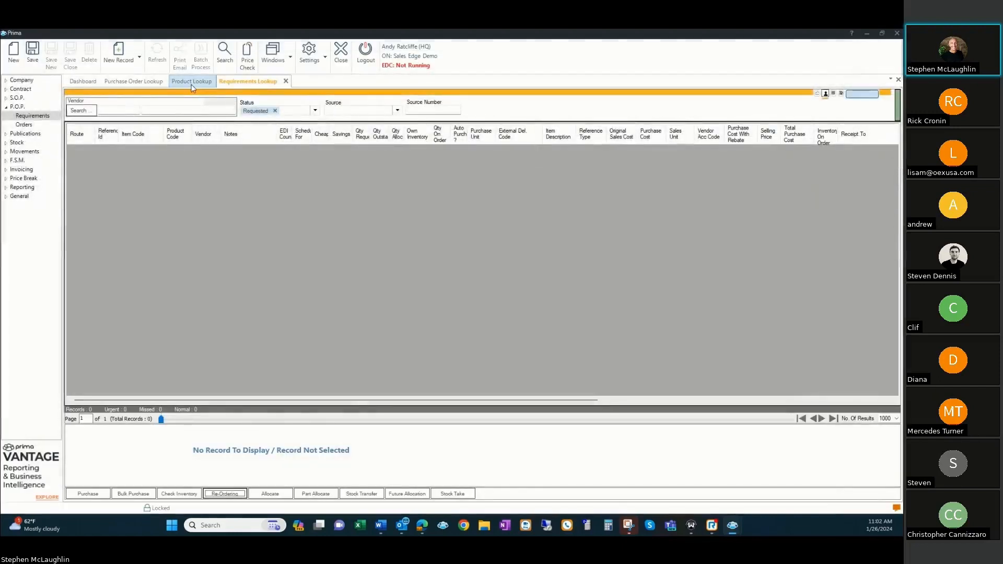
Step: Search the product lookup for SAN30001 and open that product's warehouse, location and level settings
left_click(191, 81)
left_click(227, 59)
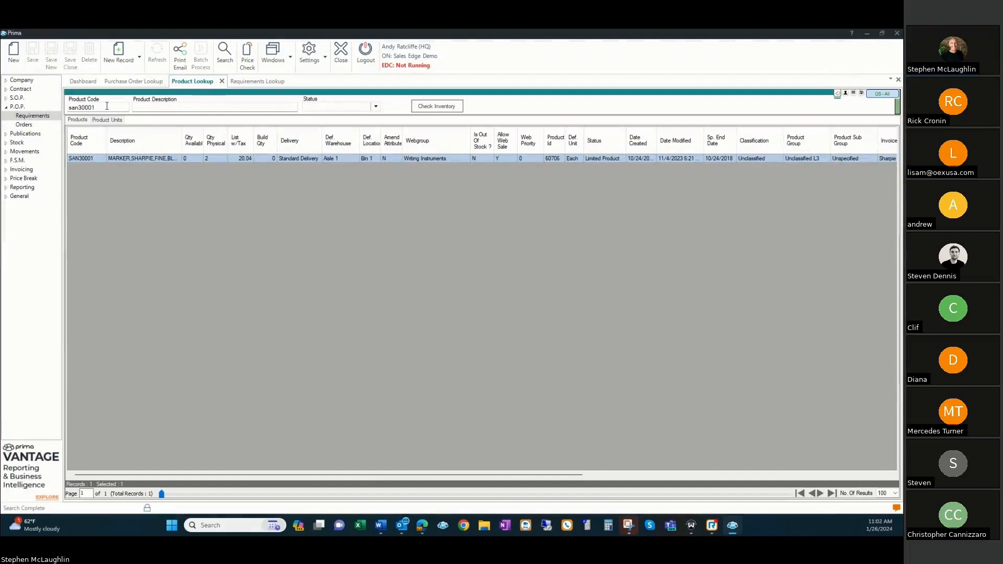
left_click(293, 159)
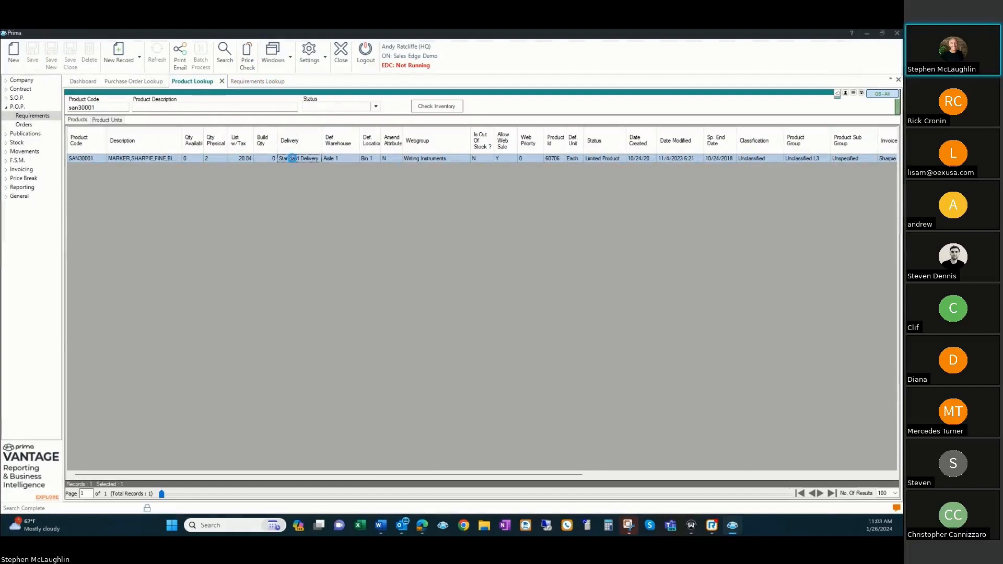
double_click(292, 157)
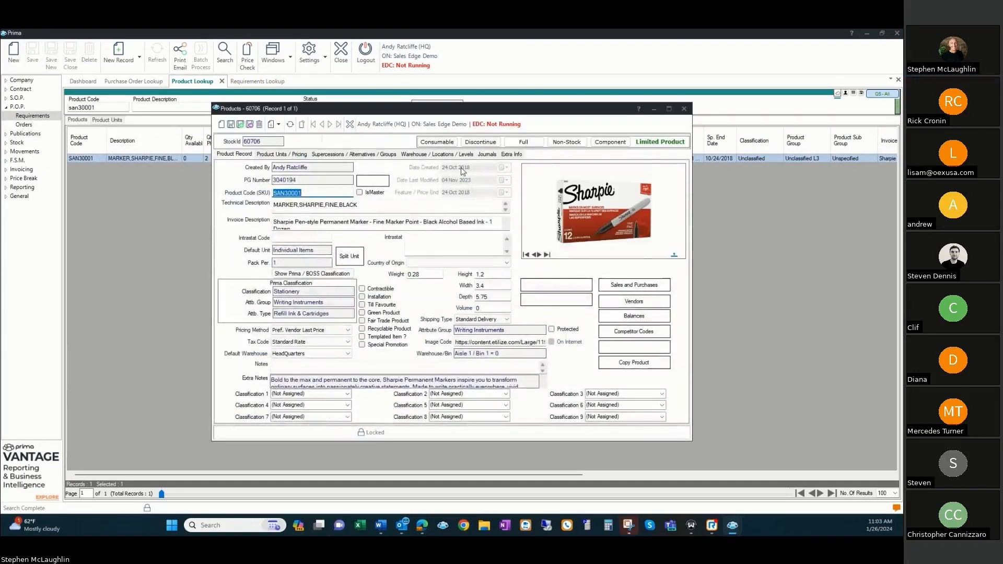
left_click(444, 155)
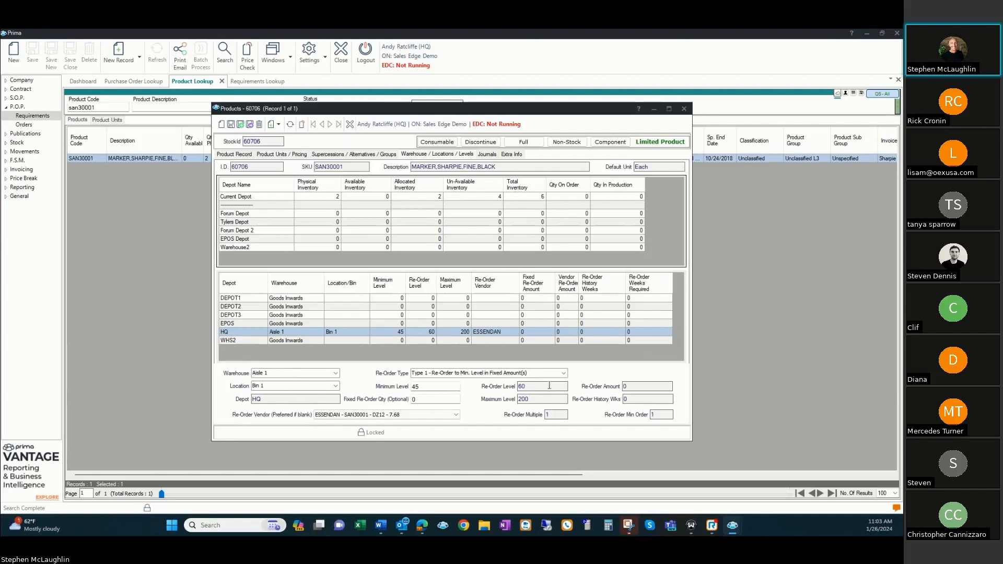
Step: Examine the available re-order types and the maximum level field for the product's HQ depot
left_click(563, 375)
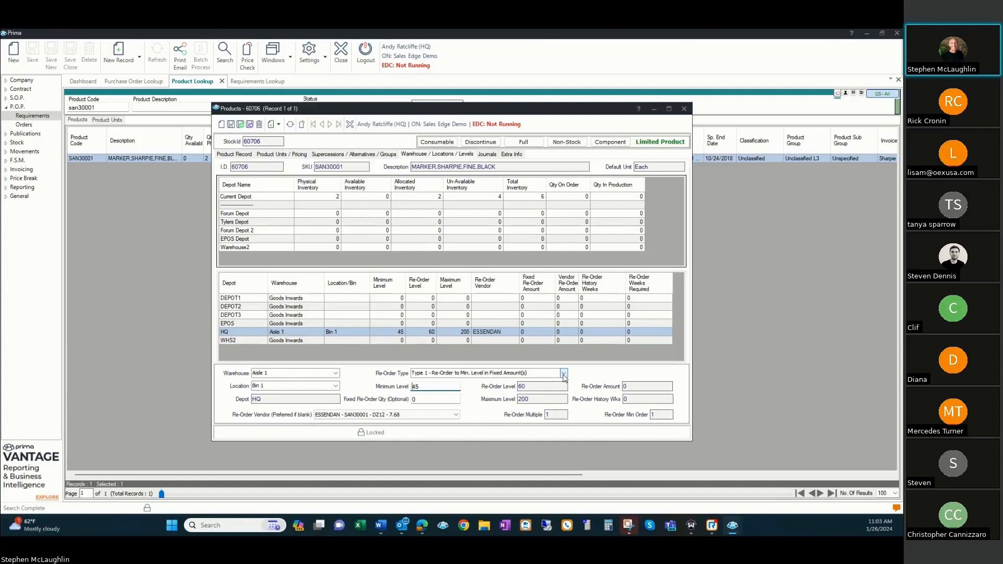
left_click(563, 374)
left_click(563, 377)
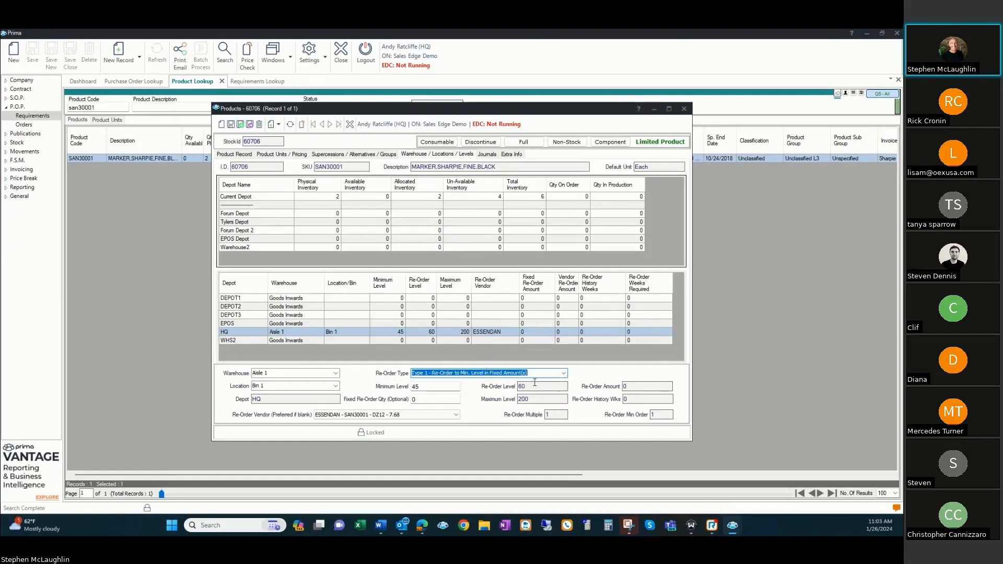
left_click(564, 374)
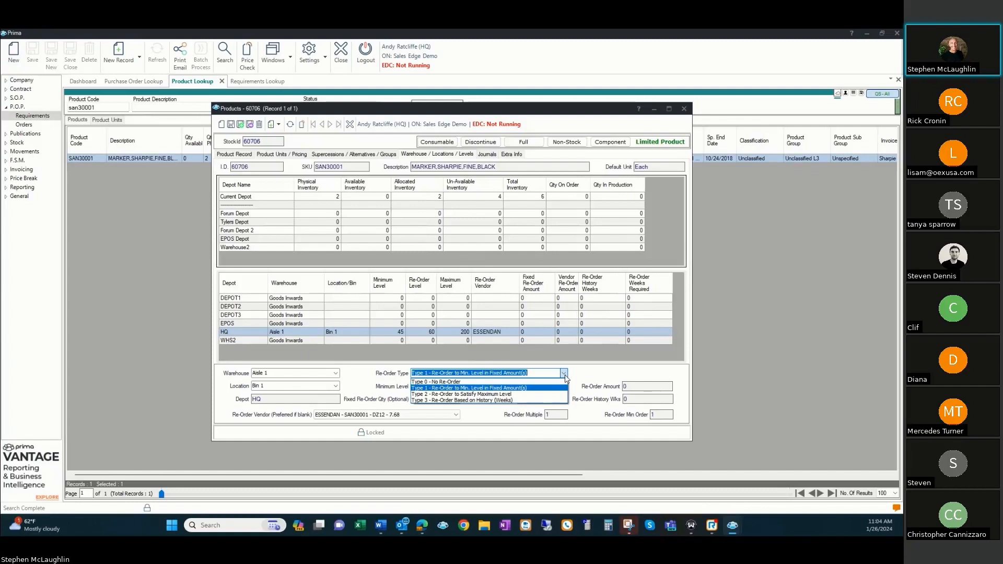
left_click(565, 374)
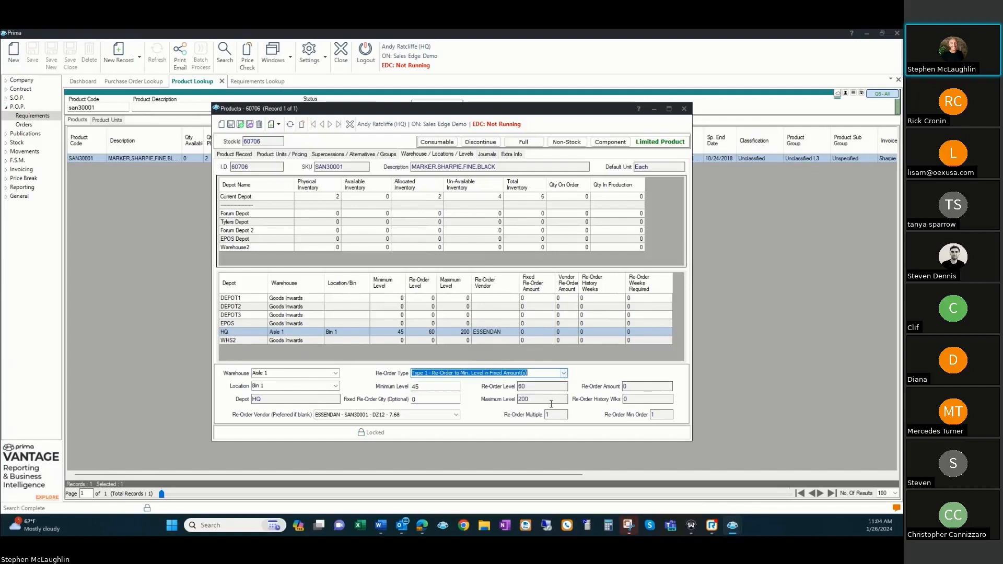
left_click(525, 399)
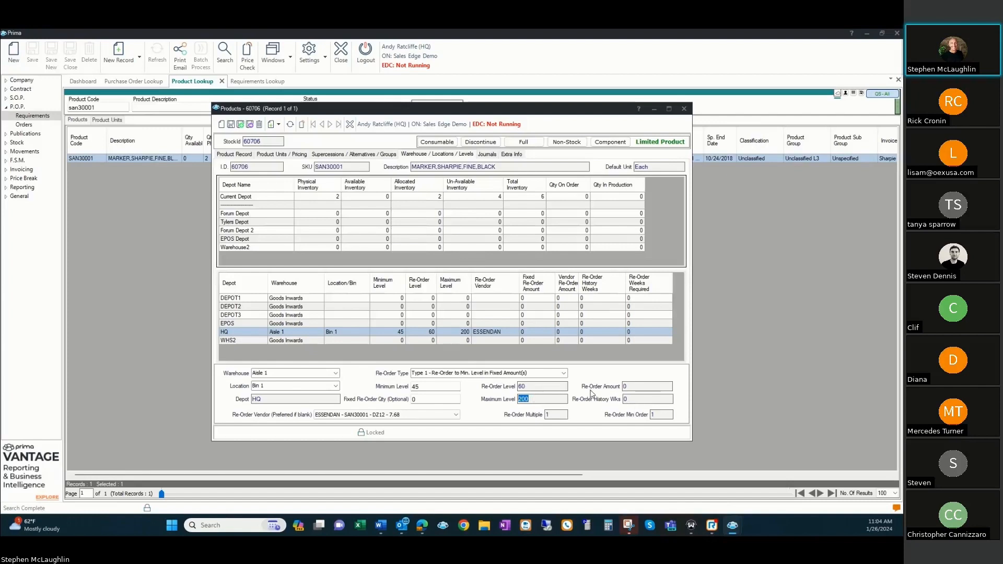
Step: Set the re-order type to Type 3 - Re-Order Based on History (Weeks) with 13 history weeks and re-order amount 6, and save
left_click(564, 373)
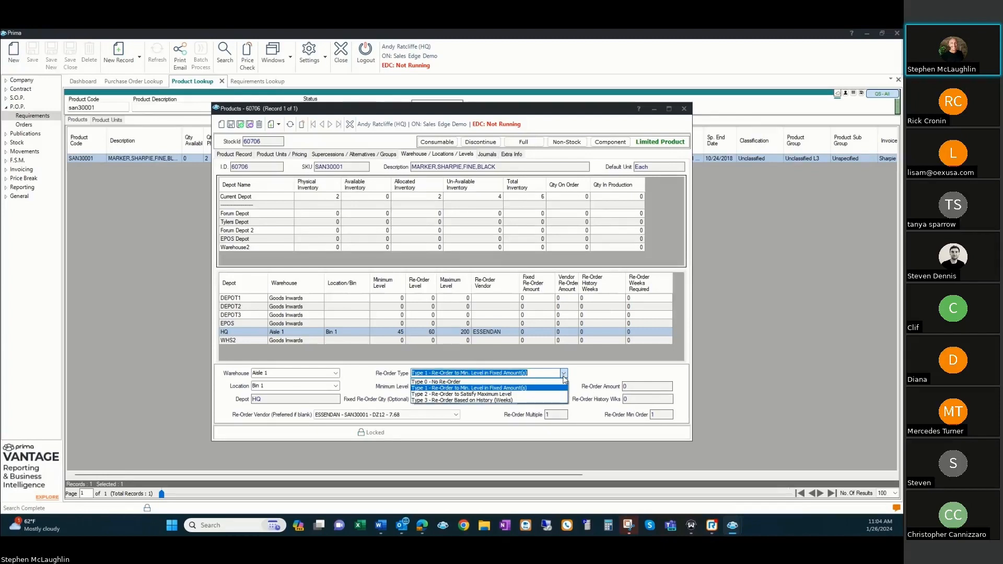
left_click(555, 400)
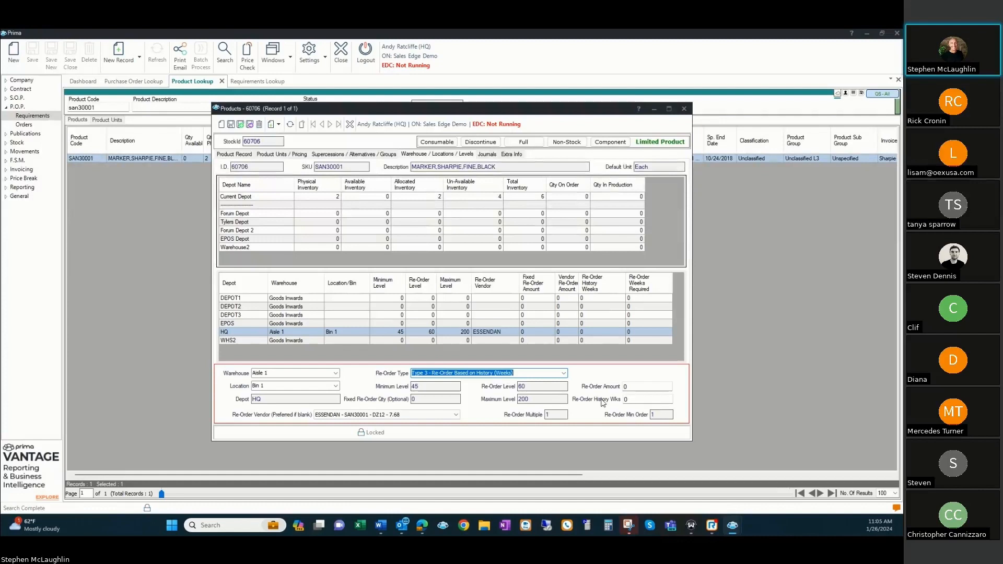
left_click(627, 400)
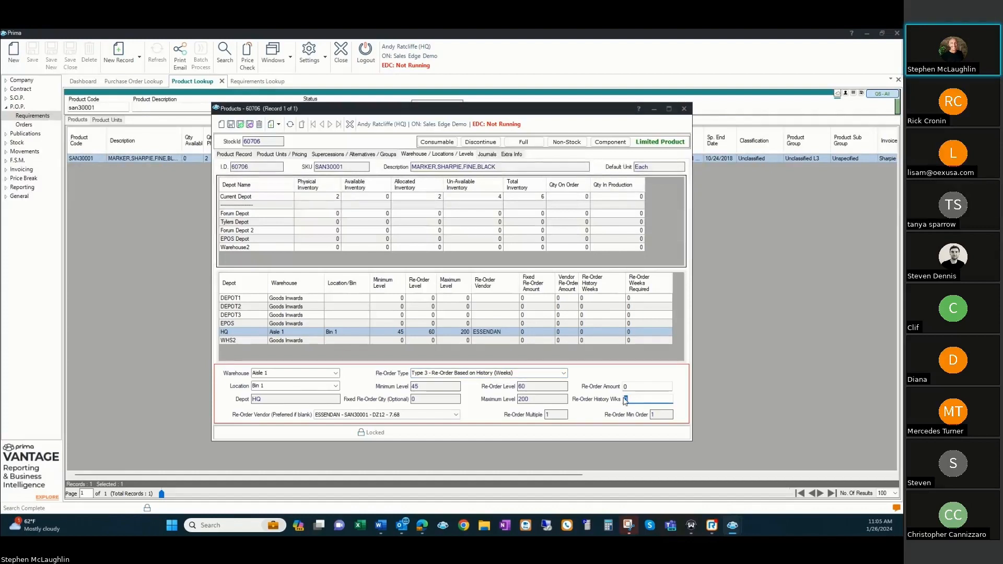
type("13")
left_click(641, 387)
type("6")
key("ctrl+s")
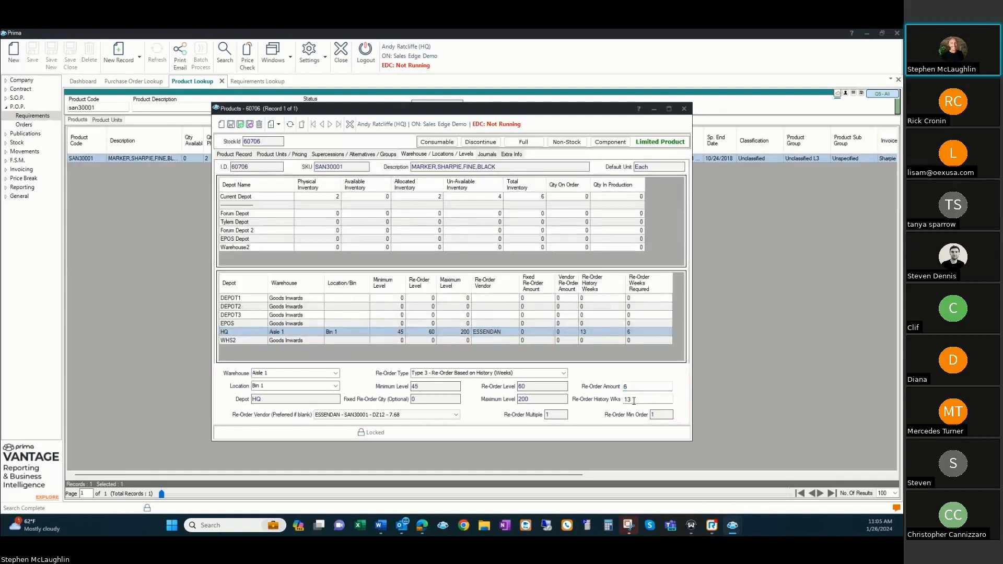
Step: Set the re-order amount and re-order history weeks to 0, save, and close the product record
left_click(634, 400)
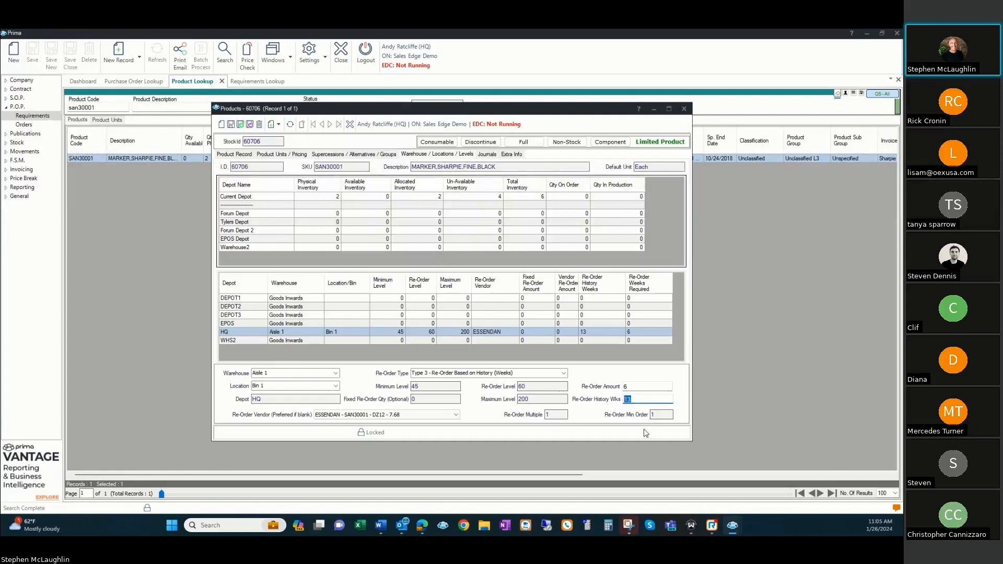
left_click(627, 388)
left_click(631, 388)
left_click_drag(631, 389, 620, 391)
type("0")
key("Tab")
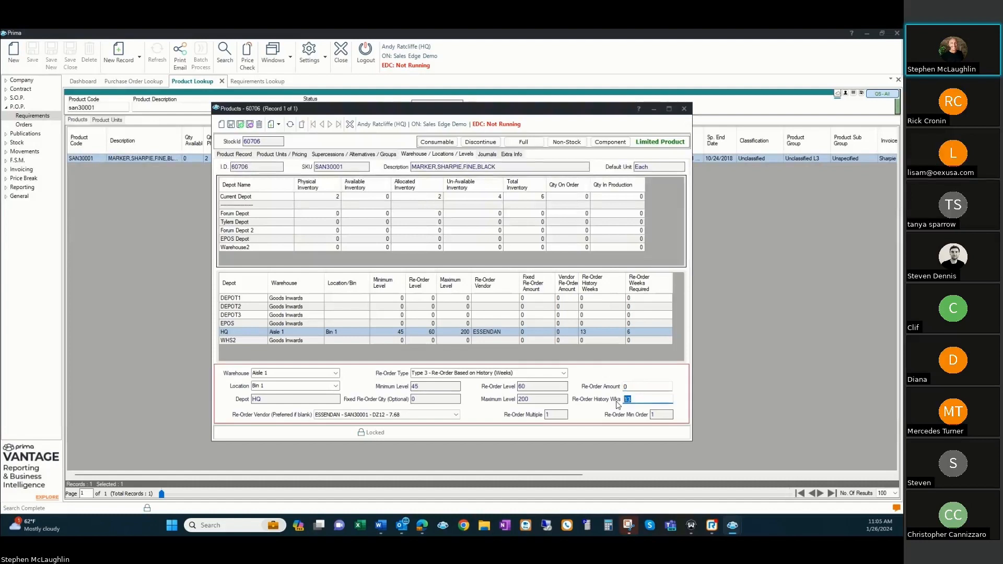
type("0")
key("ctrl+s")
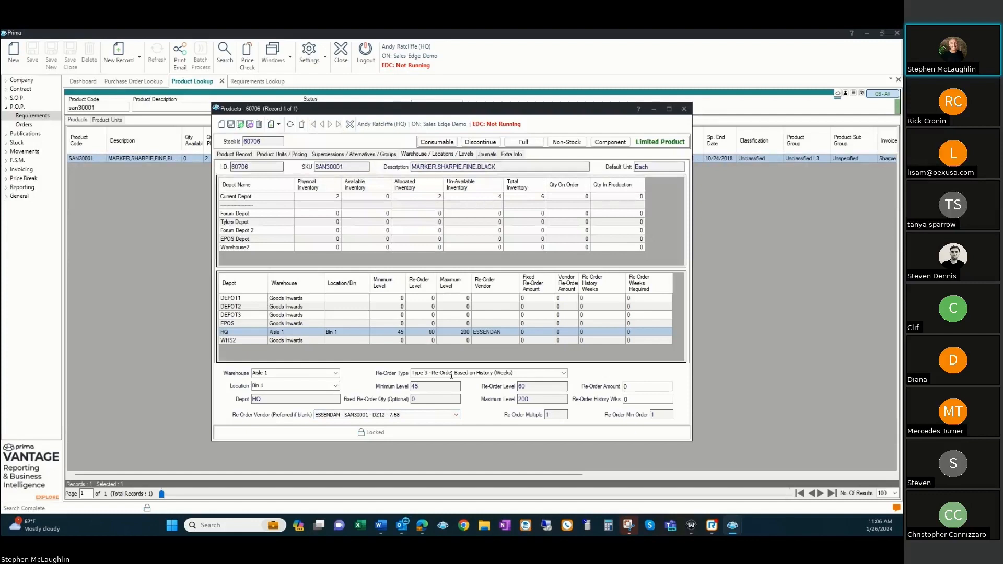
left_click(684, 108)
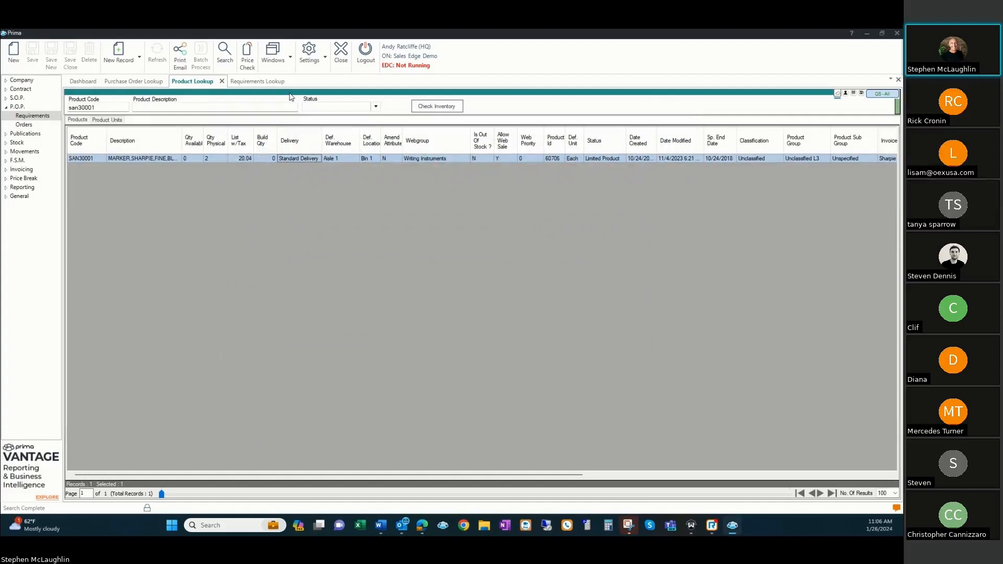
Step: Clear the product lookup criteria and search for products with re-order Type 3, with the quick search set to All
mouse_move(291, 98)
key("Escape")
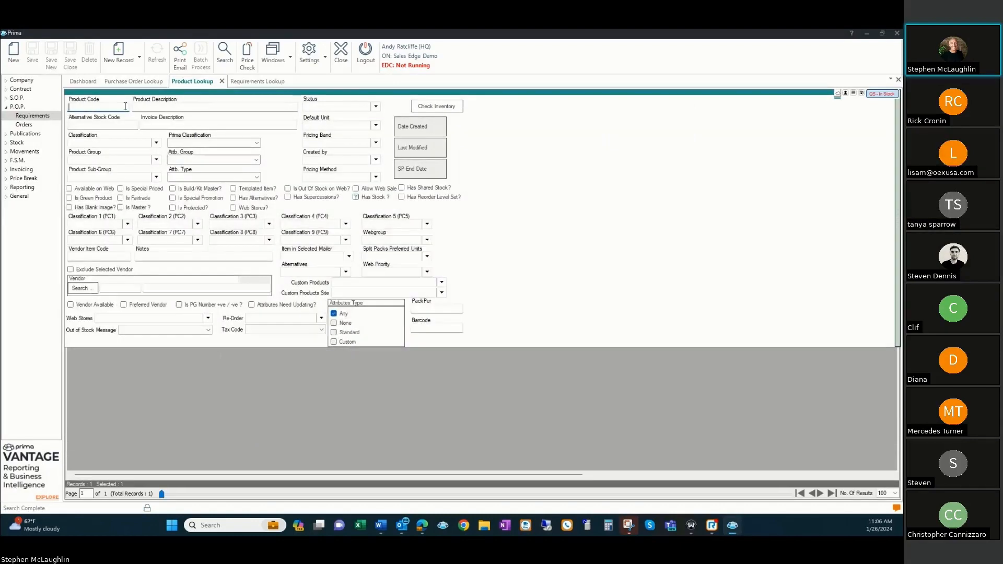
left_click(321, 319)
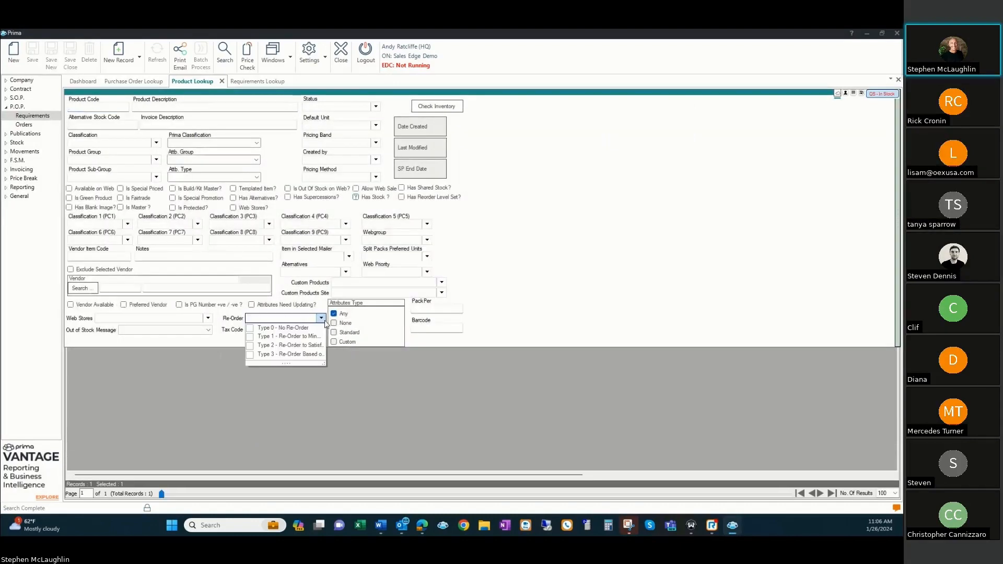
left_click(249, 355)
left_click(224, 53)
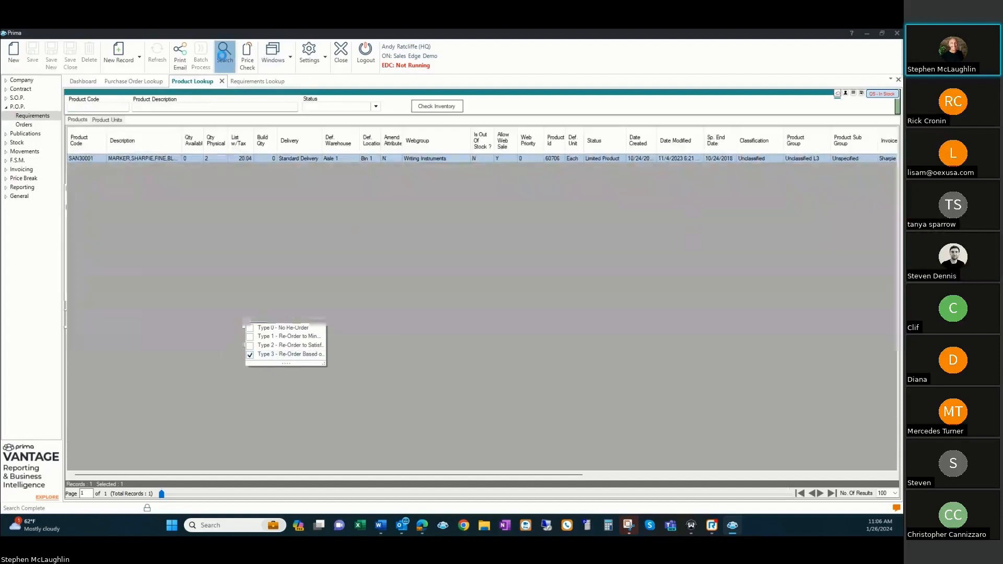
left_click(879, 94)
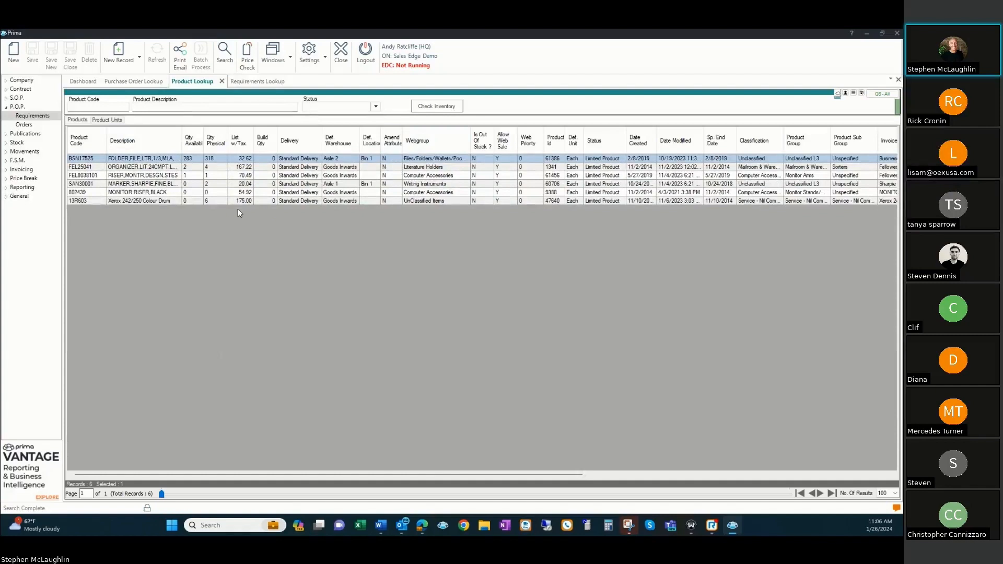
Step: Examine the re-order vendor choices in product BSN17525's warehouse level settings and close the record
double_click(240, 160)
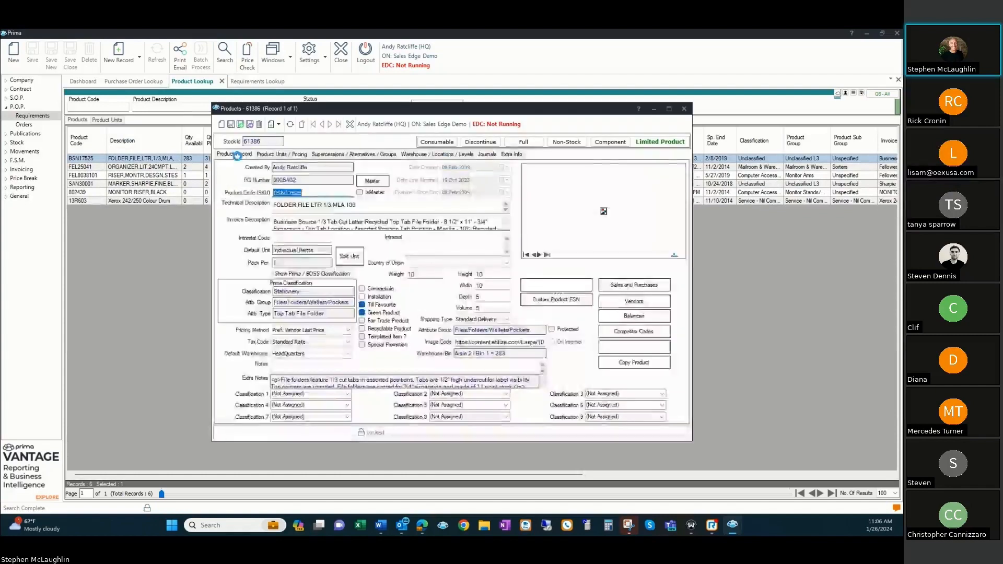
left_click(426, 154)
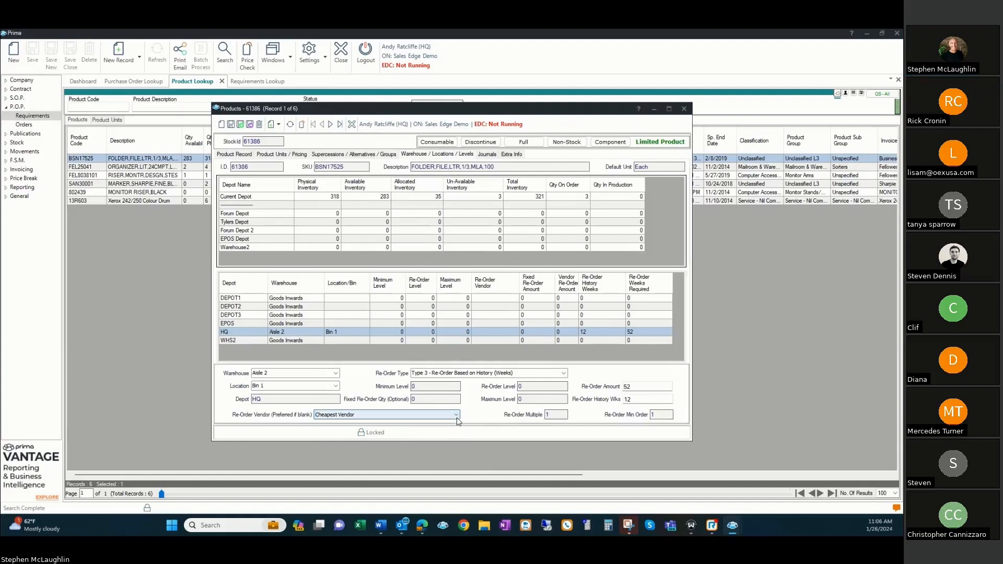
left_click(456, 415)
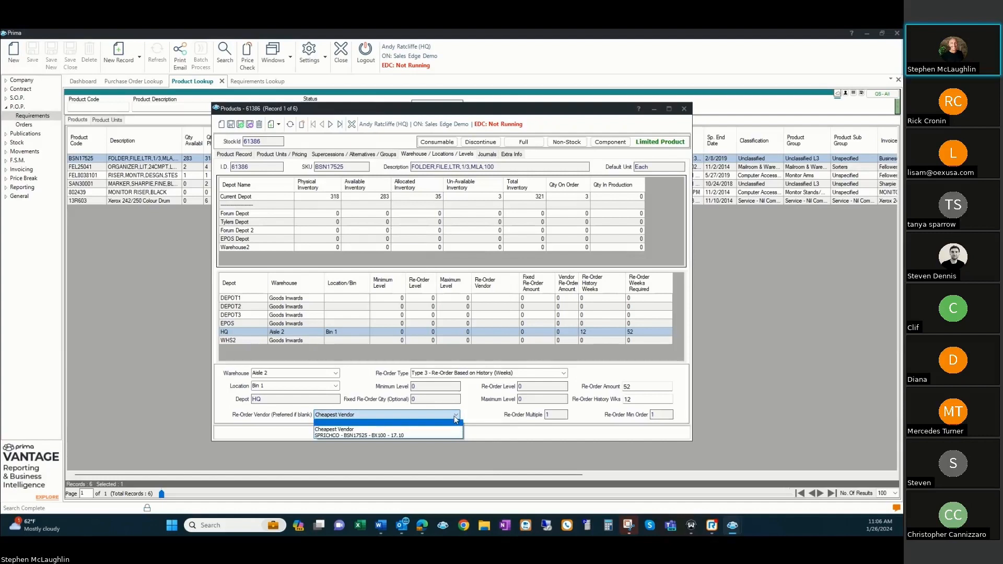
left_click(455, 417)
left_click(456, 416)
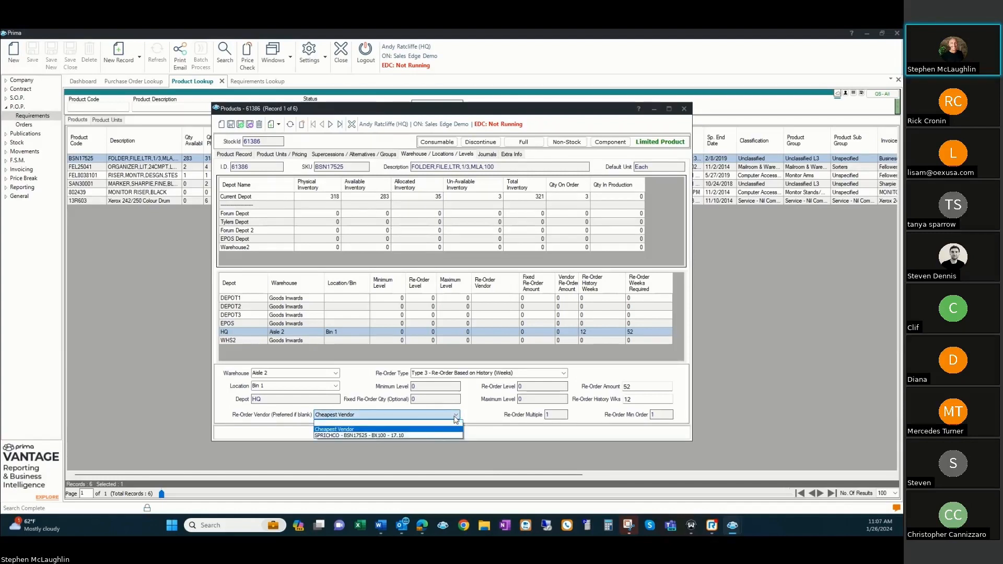
left_click(456, 418)
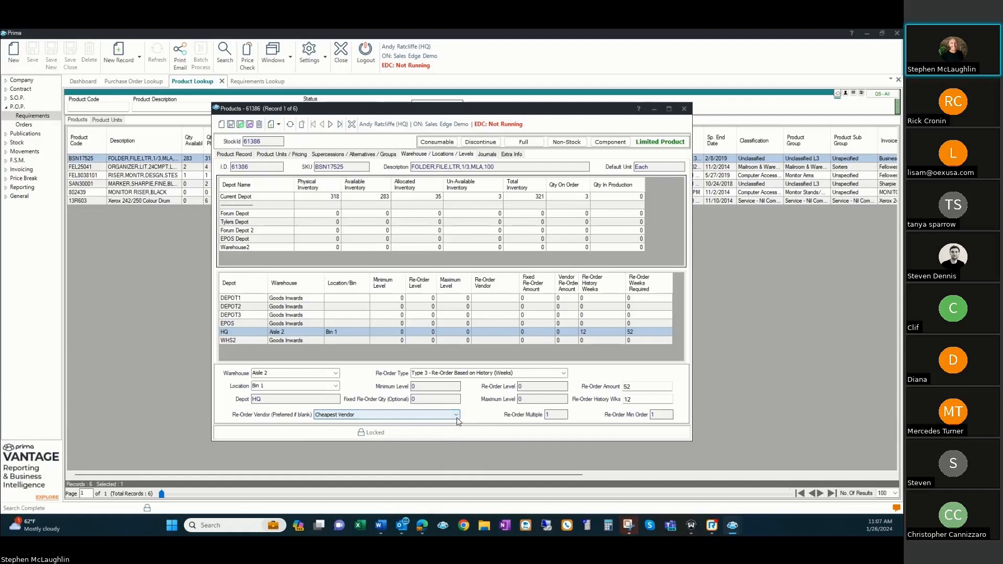
left_click(457, 418)
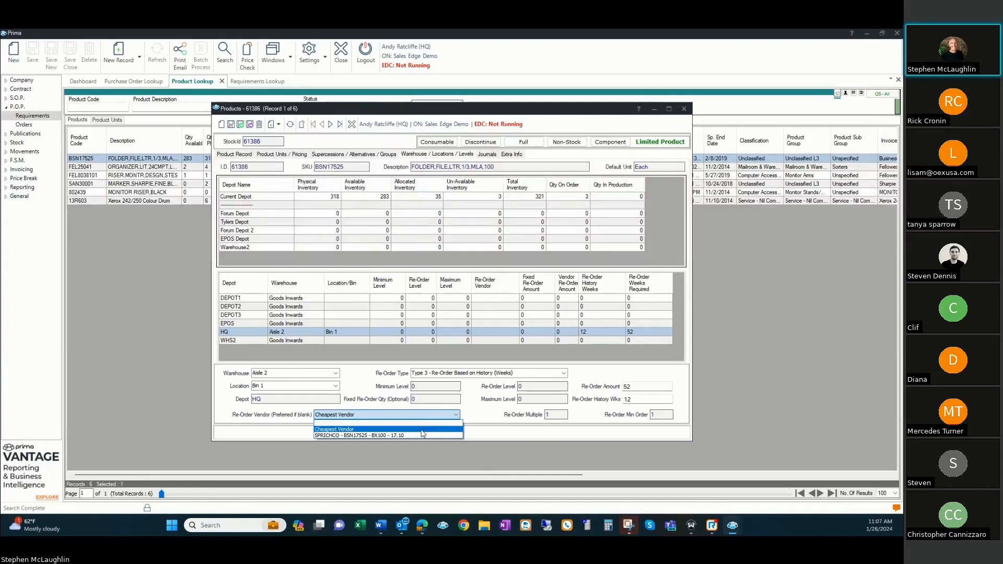
left_click(414, 415)
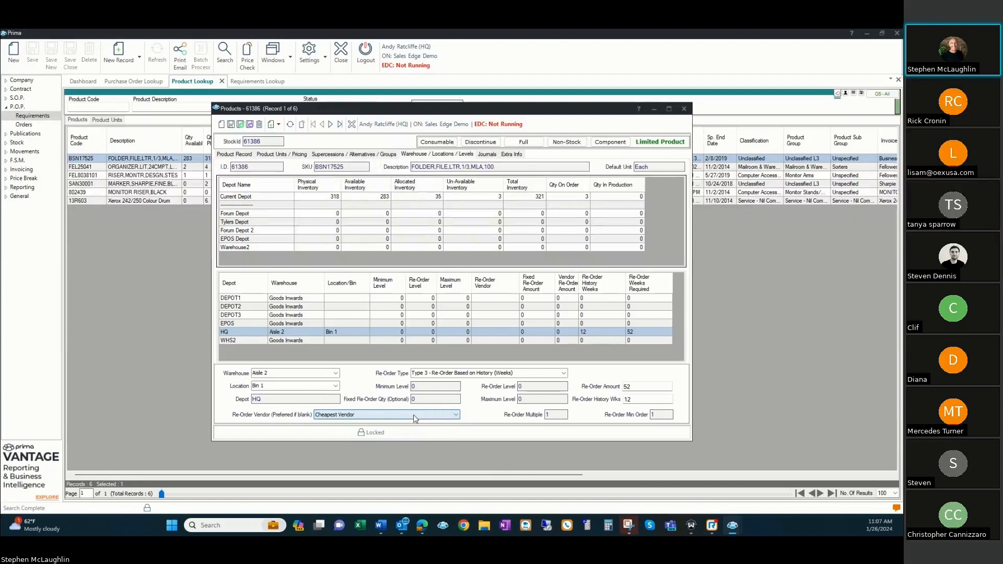
left_click(684, 109)
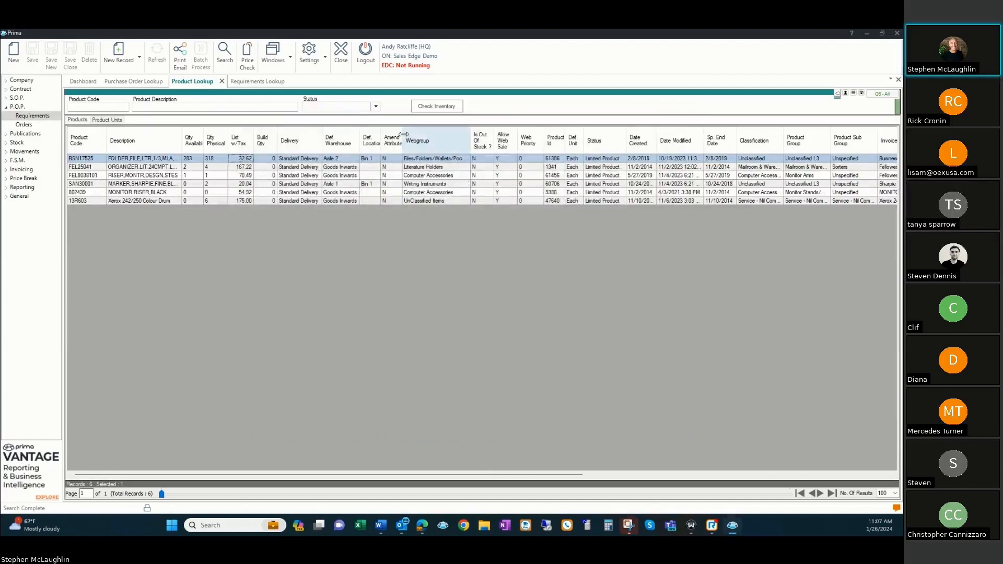
Step: Open the stock re-ordering window from the requirements lookup, maximise it and run an unfiltered search
left_click(264, 83)
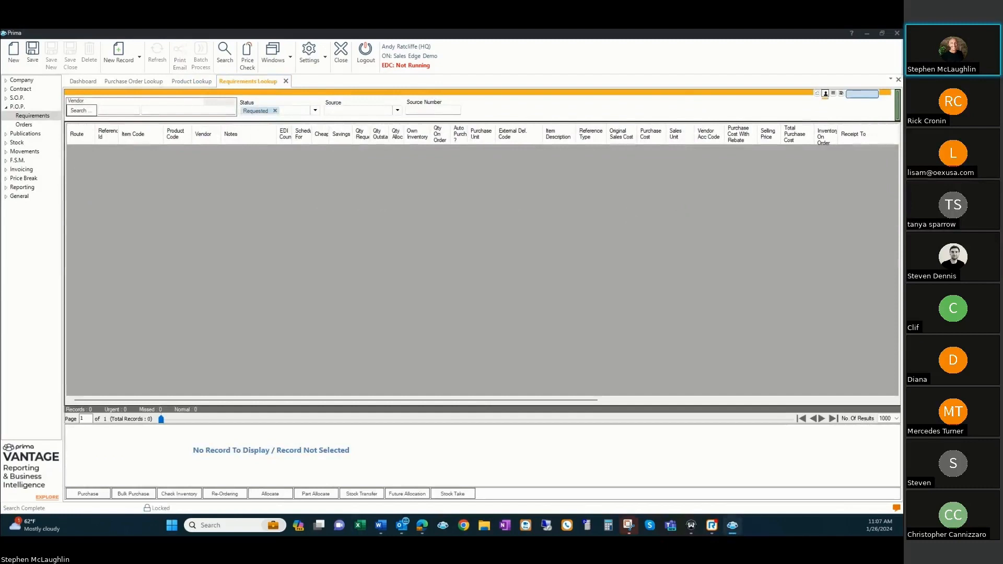
left_click(224, 493)
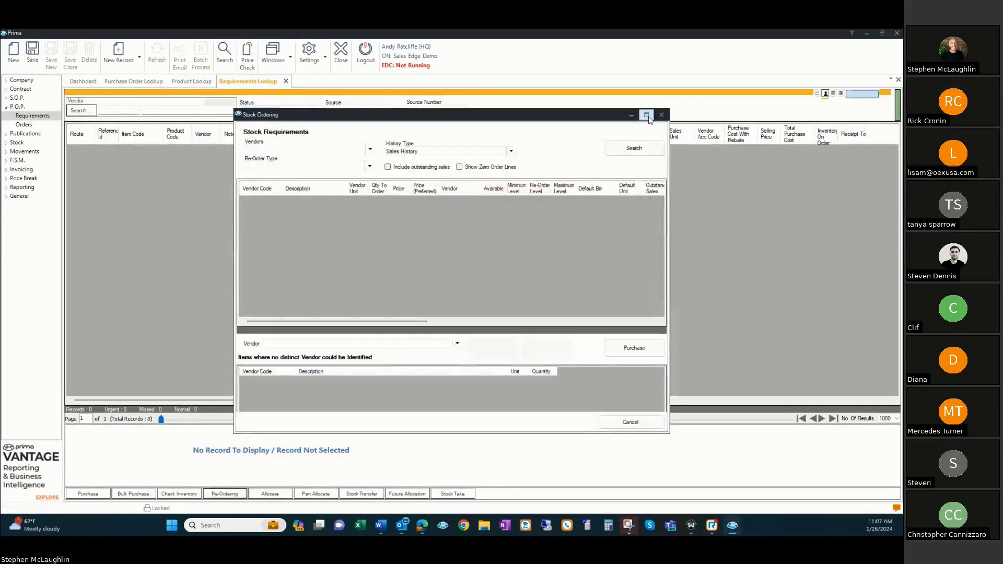
left_click(647, 115)
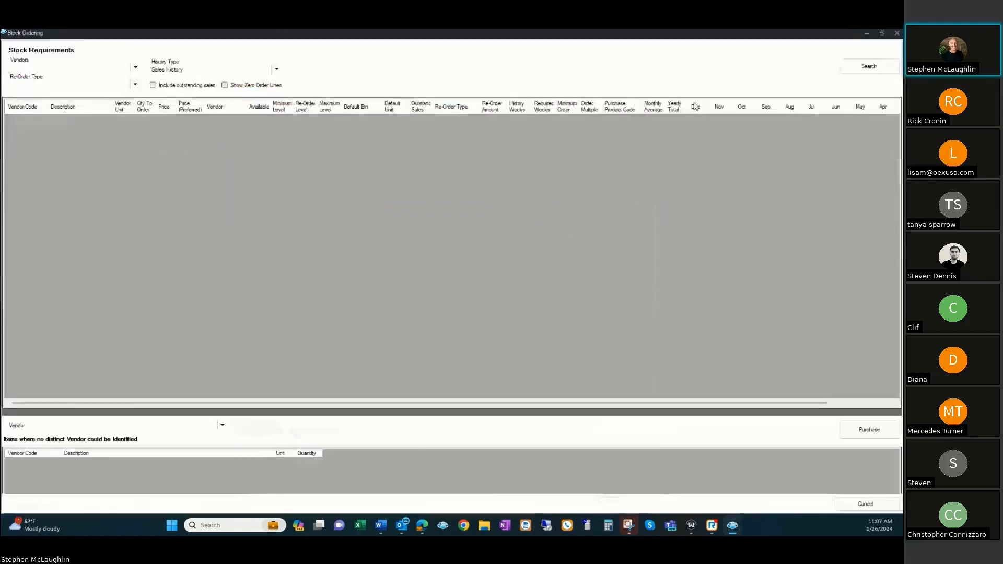
left_click(861, 73)
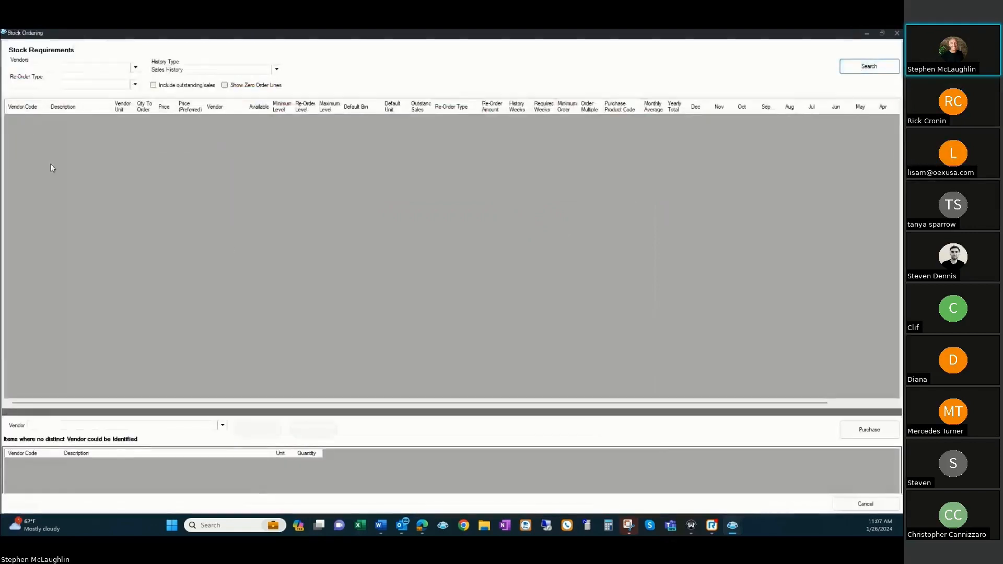
Step: Filter the stock requirements by the vendors Fellowes Inc. and Essendant and run the search
left_click(41, 67)
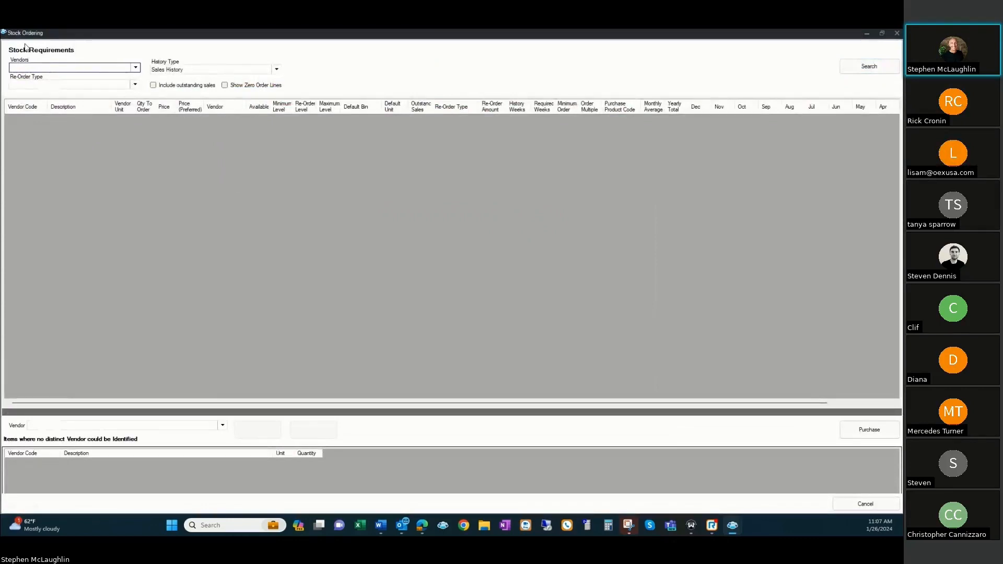
type("fell")
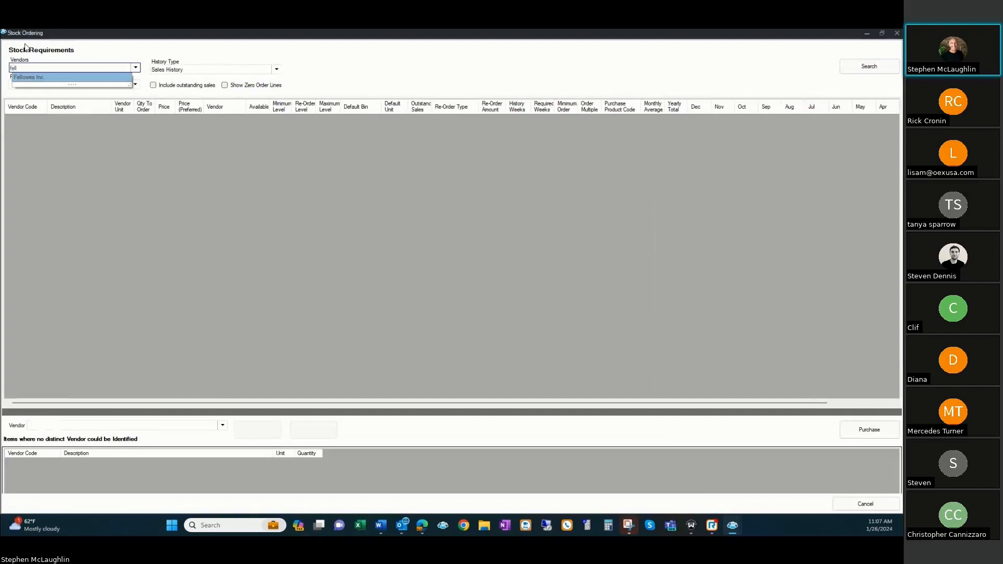
left_click(51, 81)
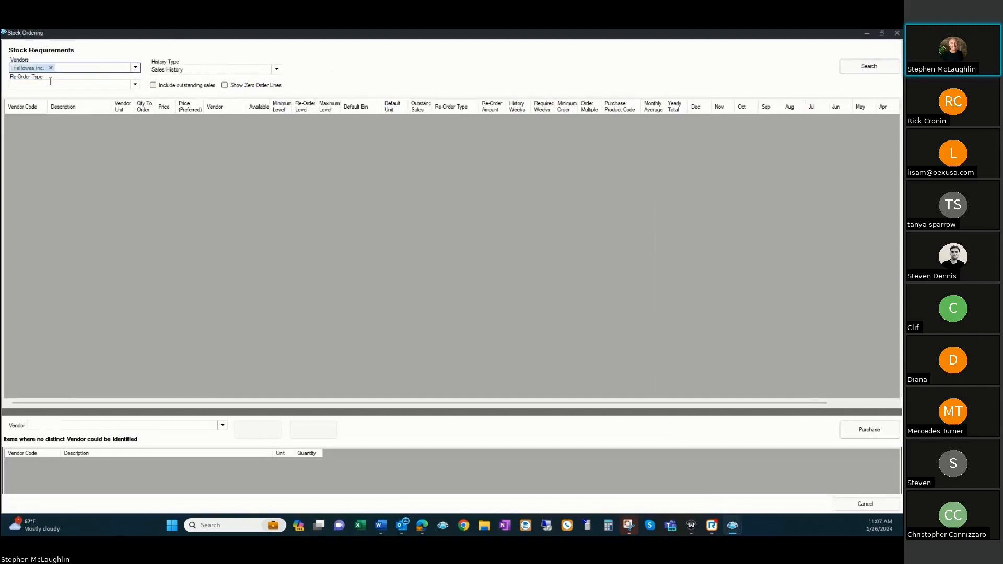
left_click(135, 67)
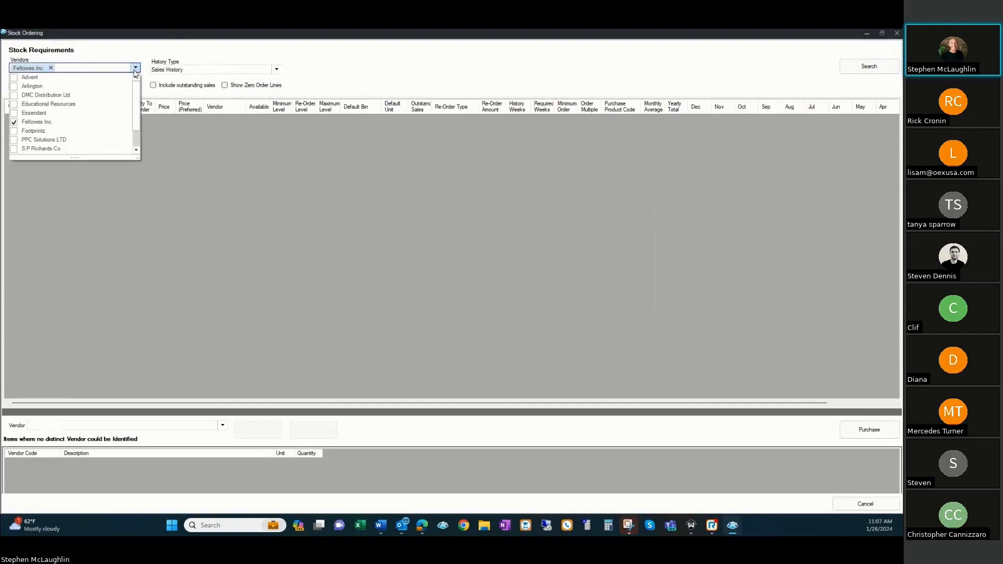
left_click(14, 113)
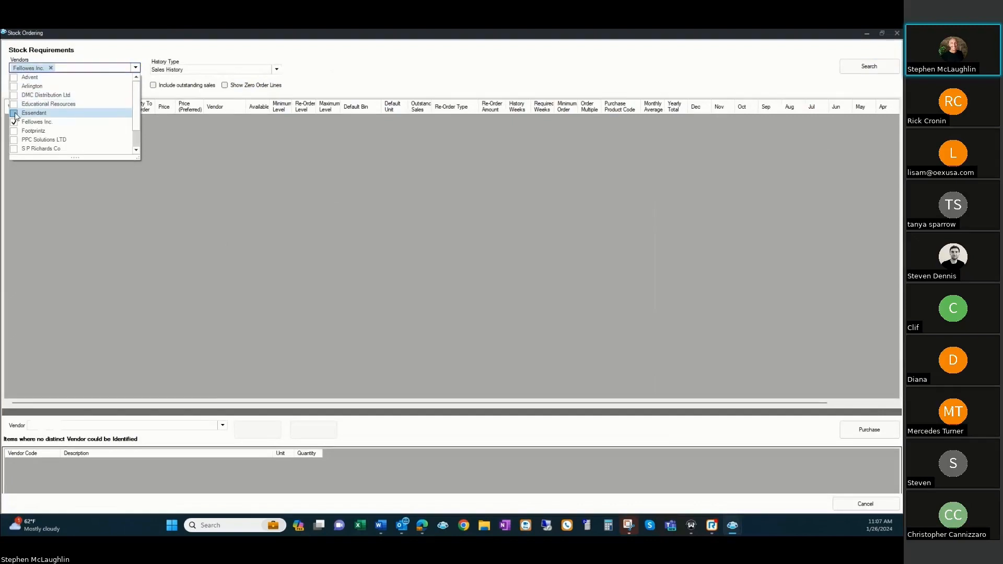
left_click(860, 66)
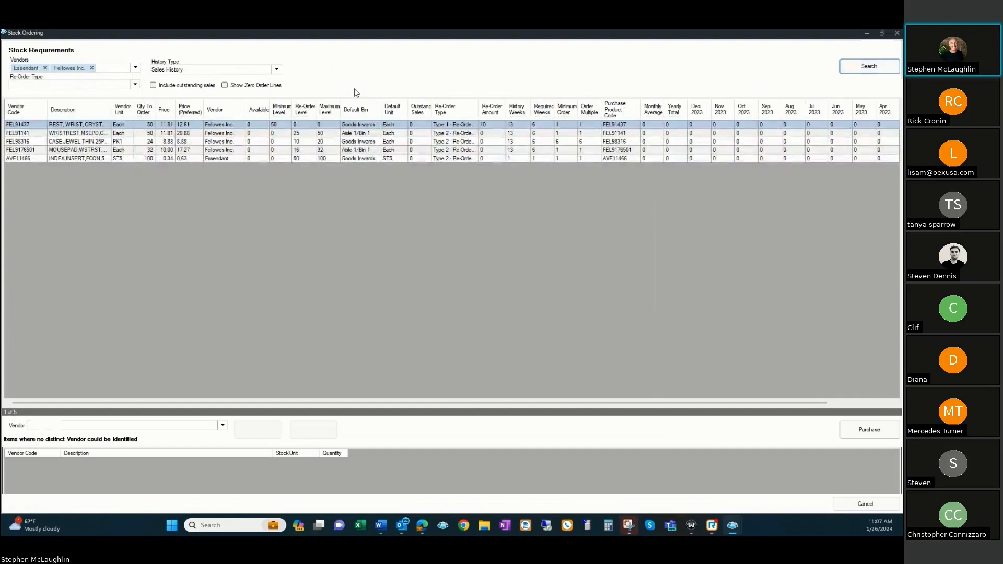
Step: Remove both vendor filters and search the stock requirements for all vendors
left_click(92, 68)
left_click(45, 68)
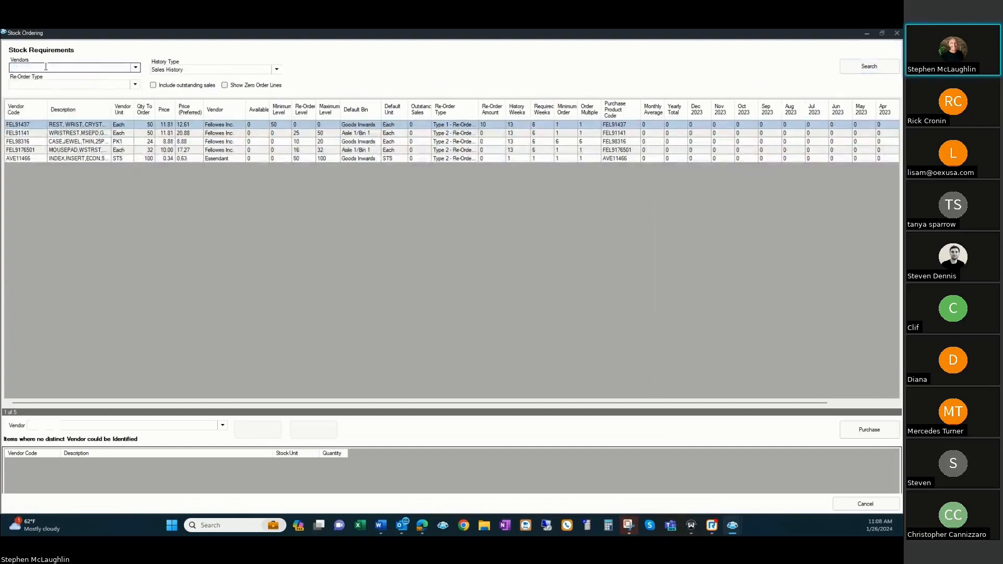
left_click(874, 67)
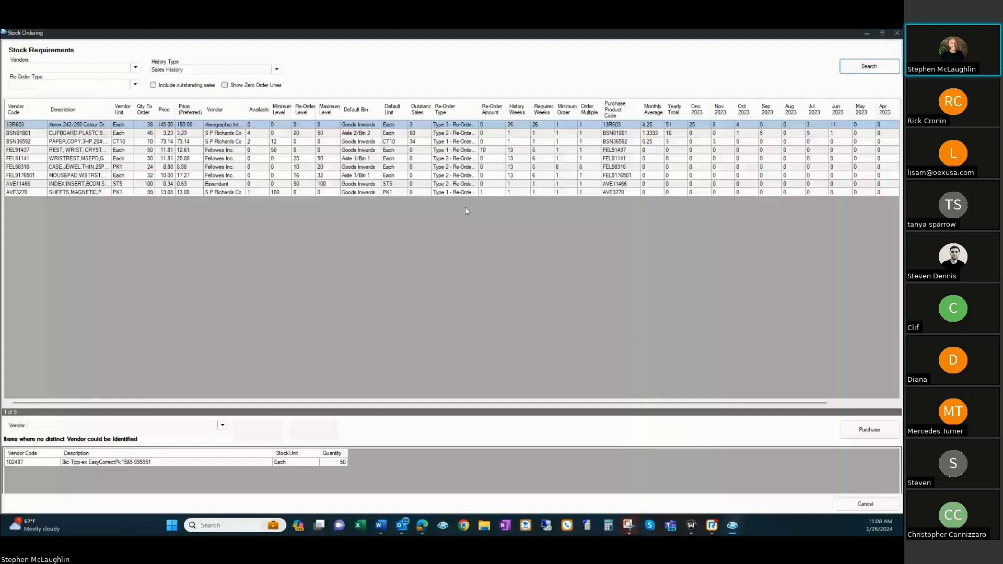
Step: Set the history type to Purchase History and rerun the stock requirements search
left_click(277, 71)
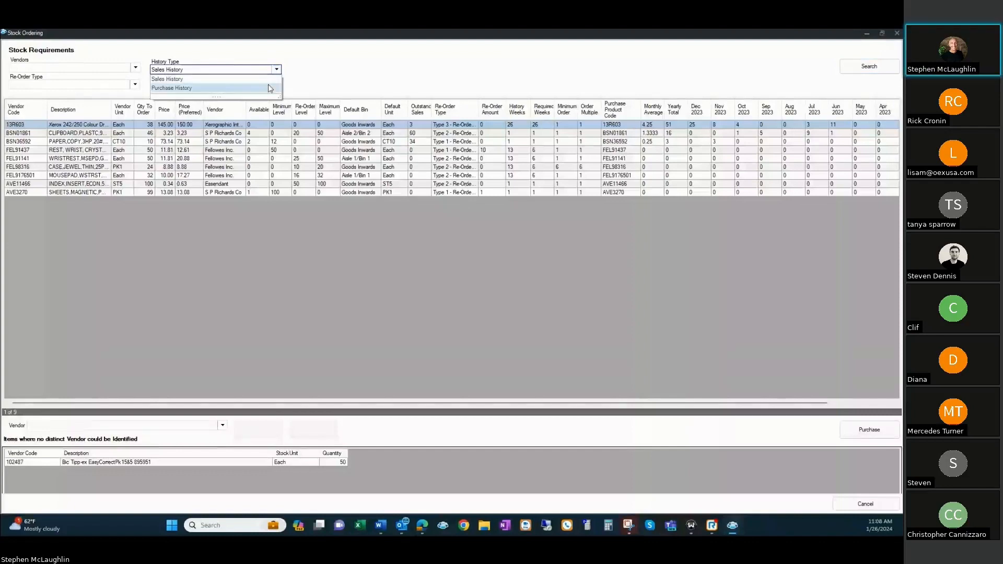
left_click(270, 88)
left_click(872, 66)
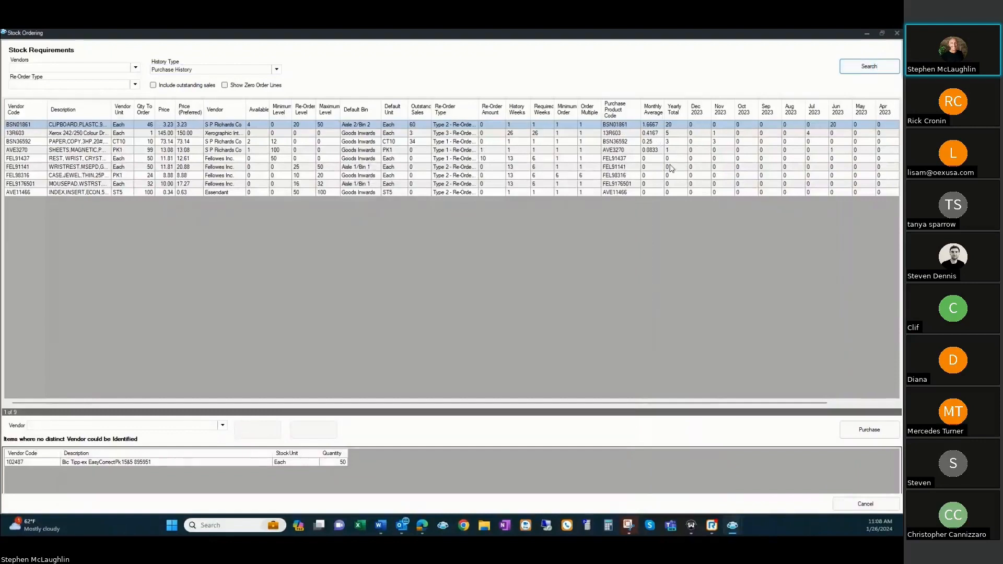
Step: Set the history type back to Sales History and rerun the stock requirements search
left_click(273, 69)
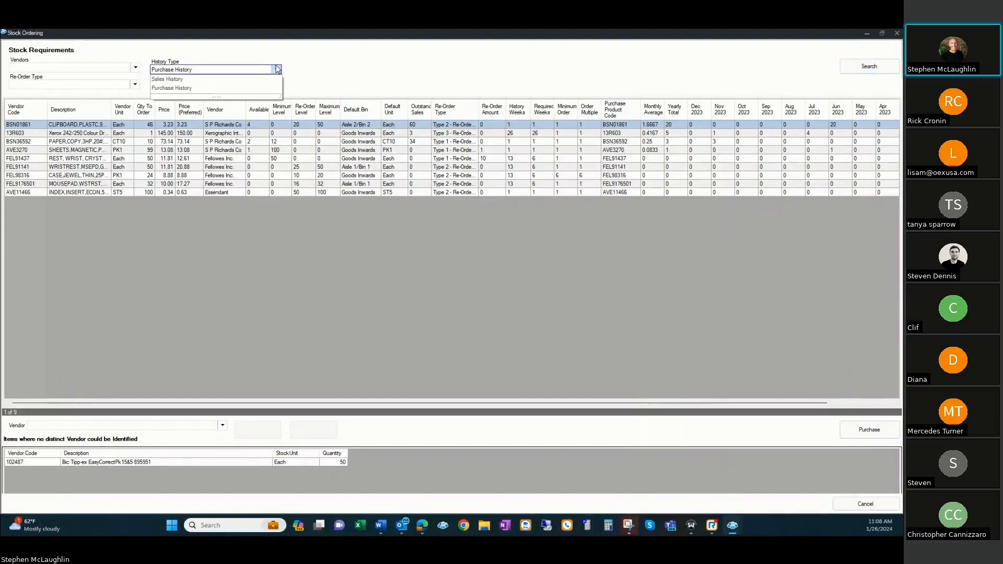
left_click(246, 79)
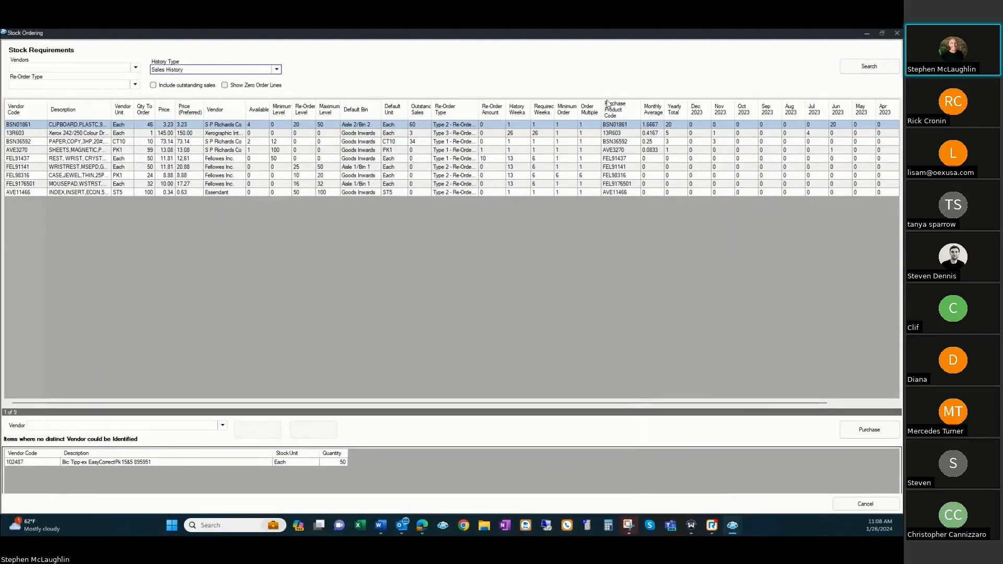
left_click(869, 70)
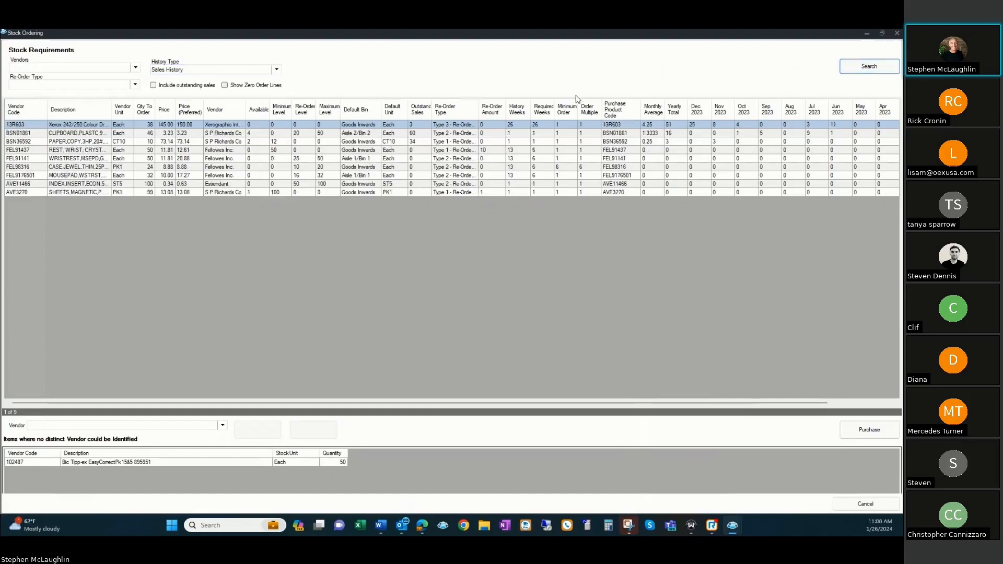
Step: View the re-order type filter choices, and select the requirement lines from 13R603 through FEL9176501
left_click(136, 85)
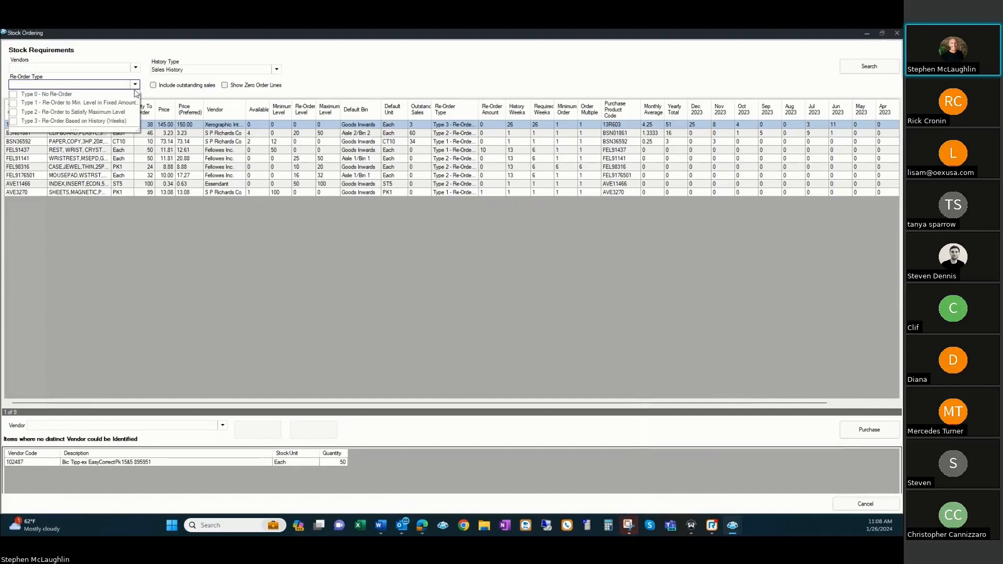
left_click(322, 84)
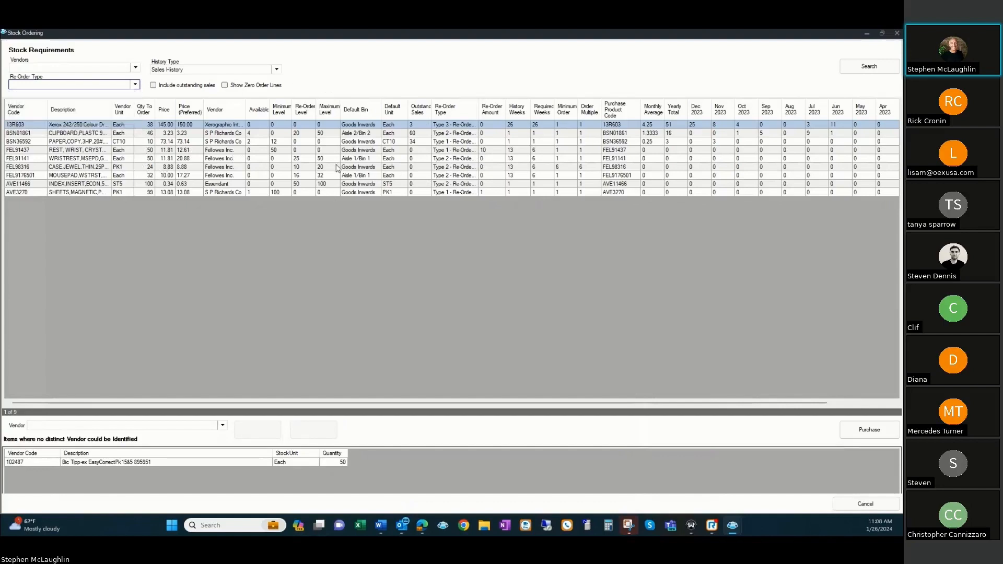
double_click(332, 127)
left_click(326, 177, "shift")
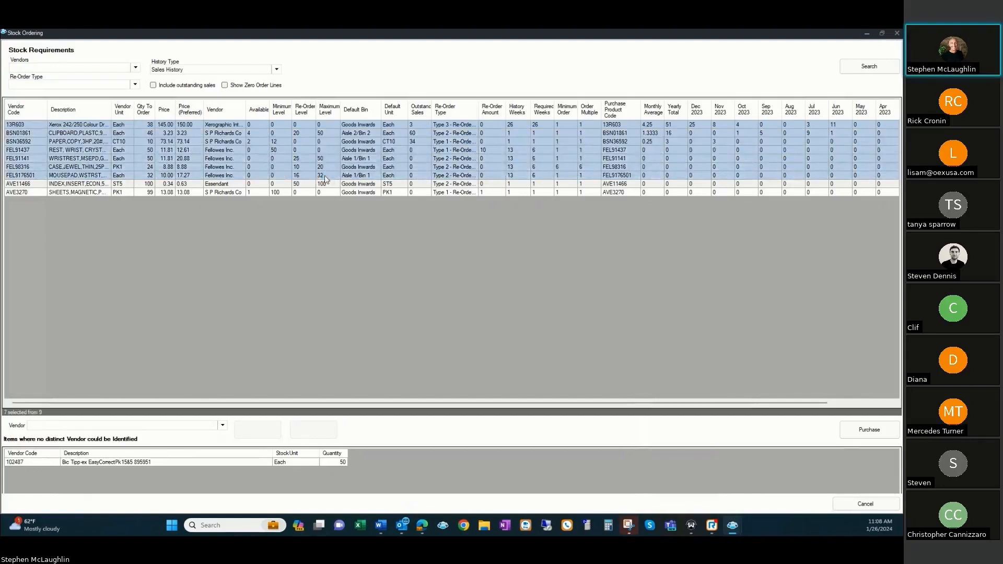
Step: Select lines BSN01861, 13R603 and FEL91437 one at a time to view their vendor details
left_click(329, 134)
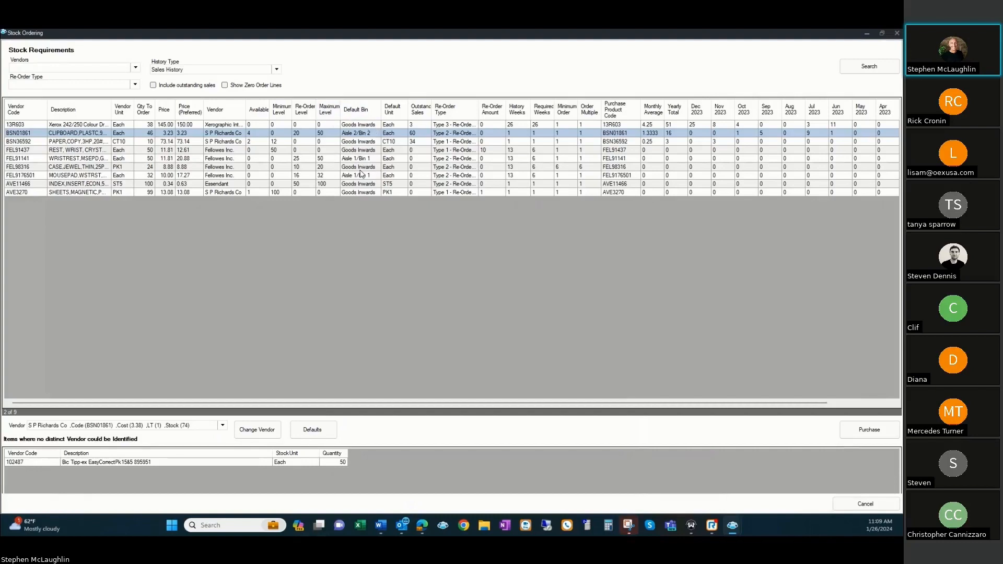
left_click(354, 125)
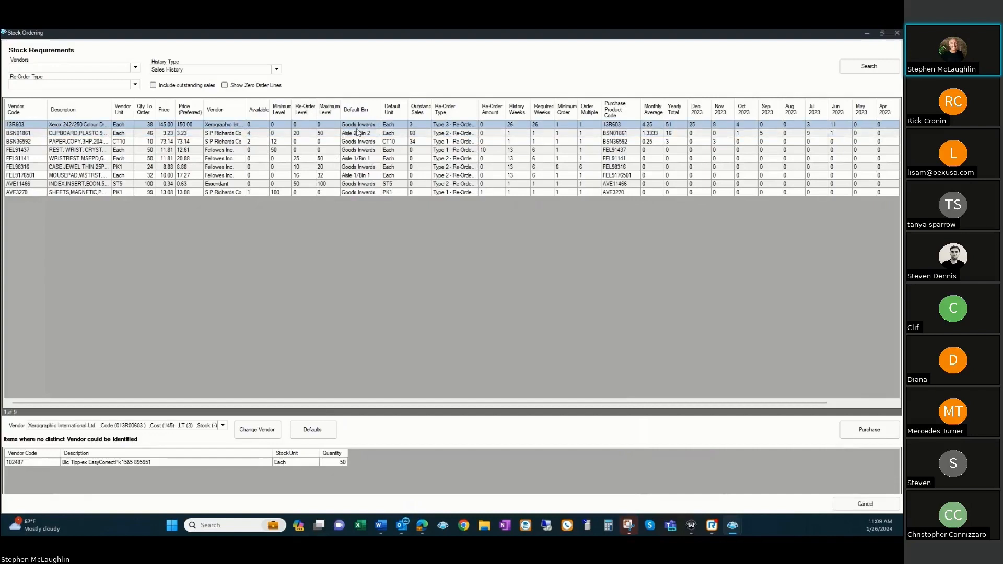
left_click(239, 150)
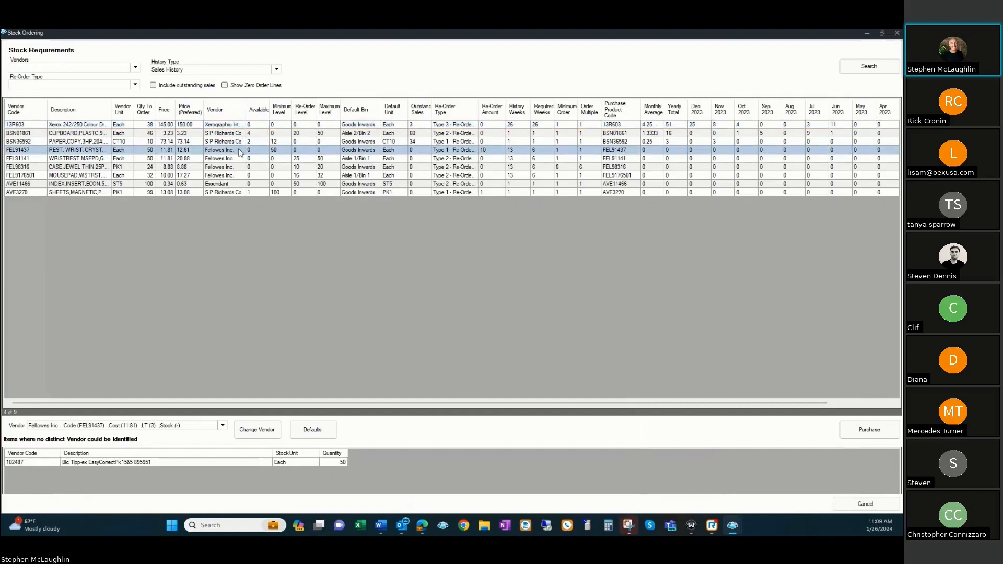
Step: Change the vendor of the AVE3270 requirement line from S P Richards Co to Essendant
left_click(233, 193)
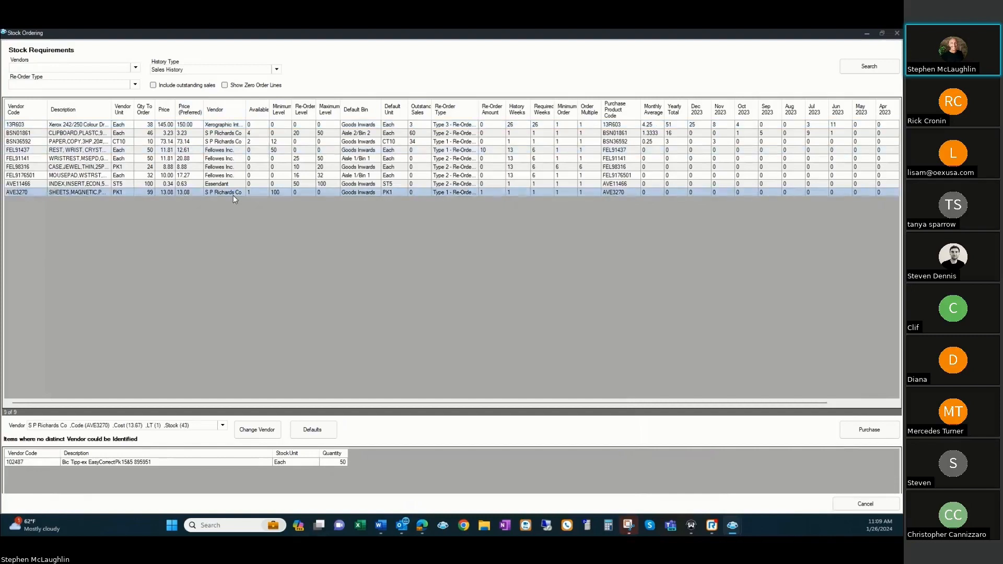
left_click(223, 425)
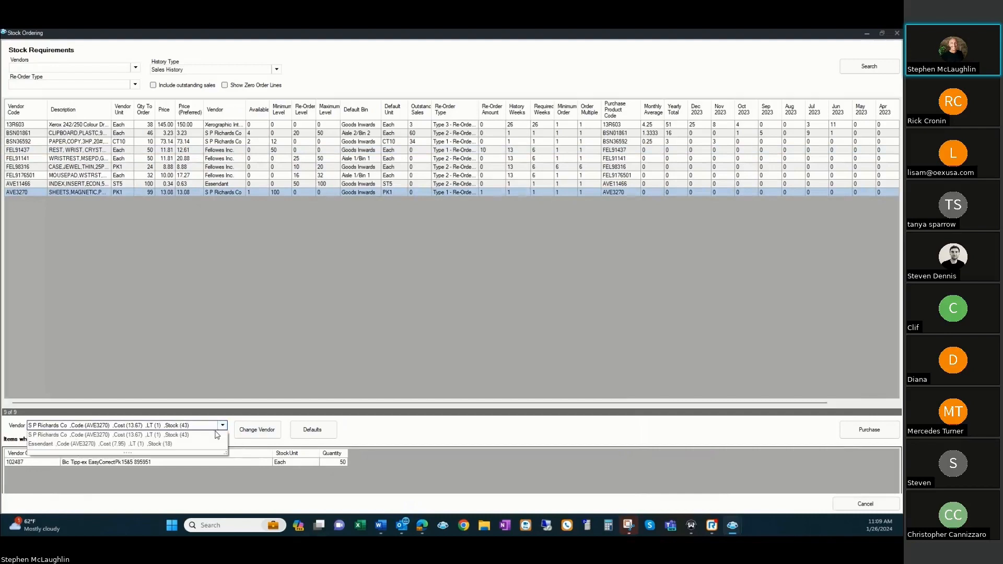
left_click(204, 444)
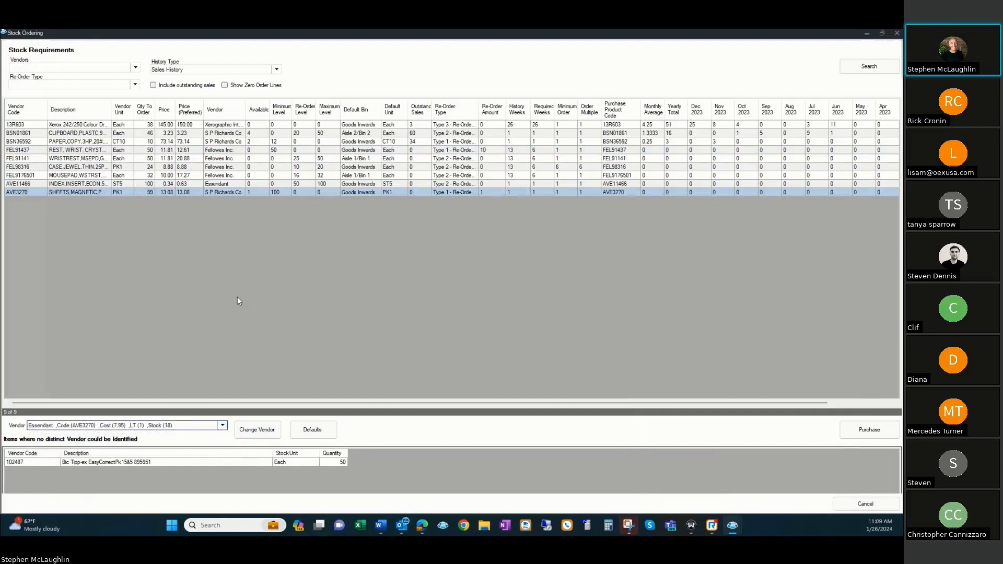
left_click(241, 432)
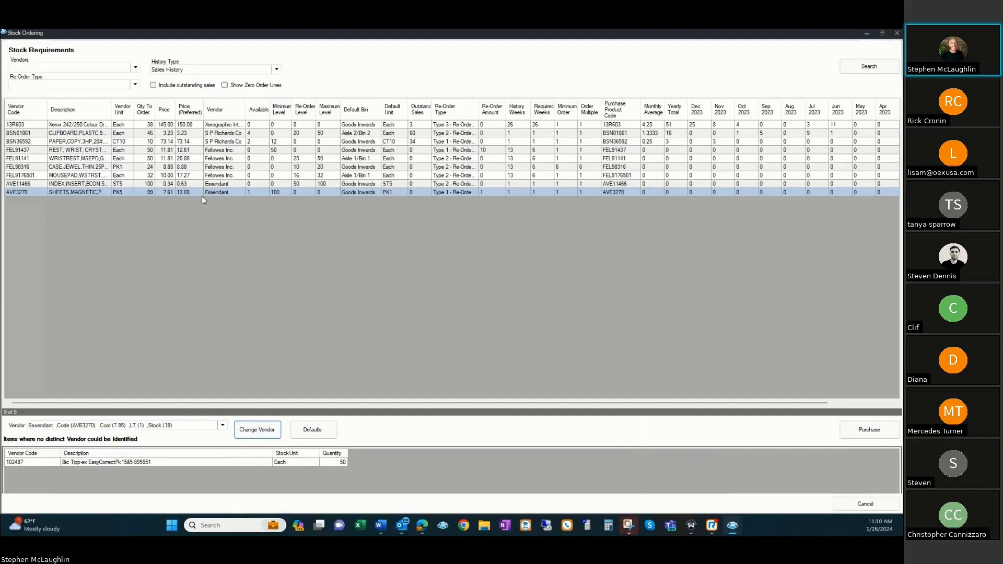
Step: Open the stock ordering defaults for AVE3270 and set Purchase from to ESSENDAN - AVE3270 - PK5 - 7.61
left_click(313, 429)
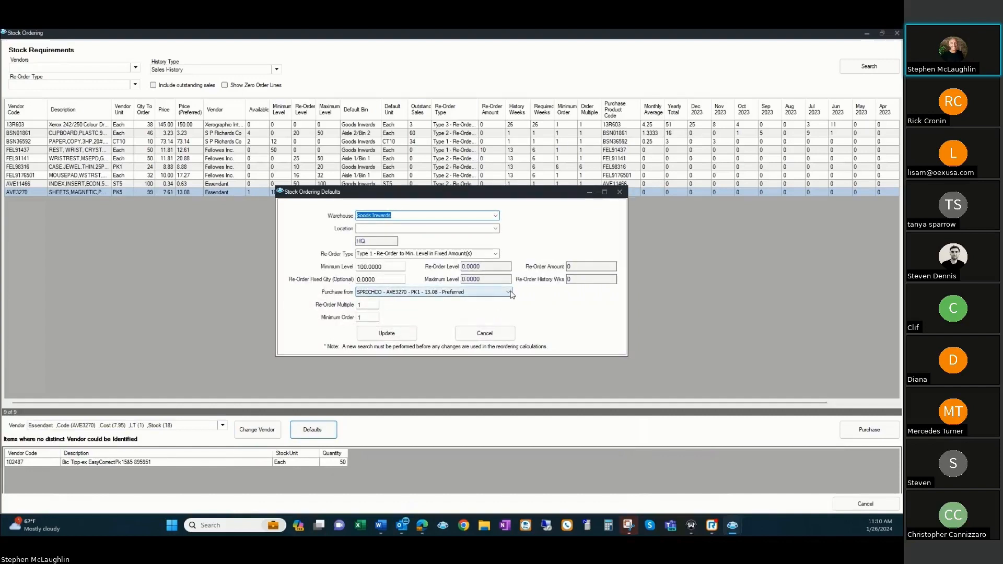
left_click(510, 293)
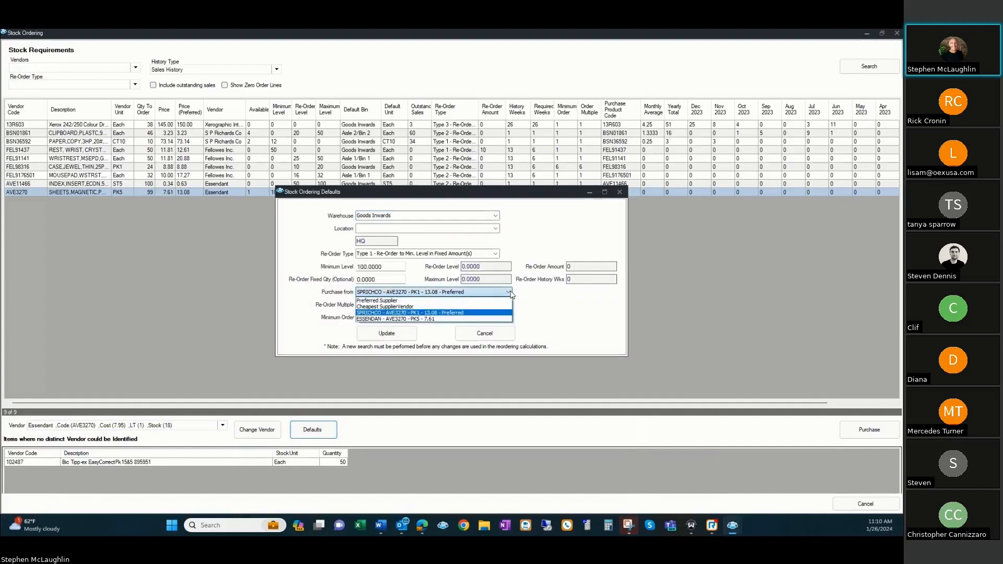
left_click(478, 320)
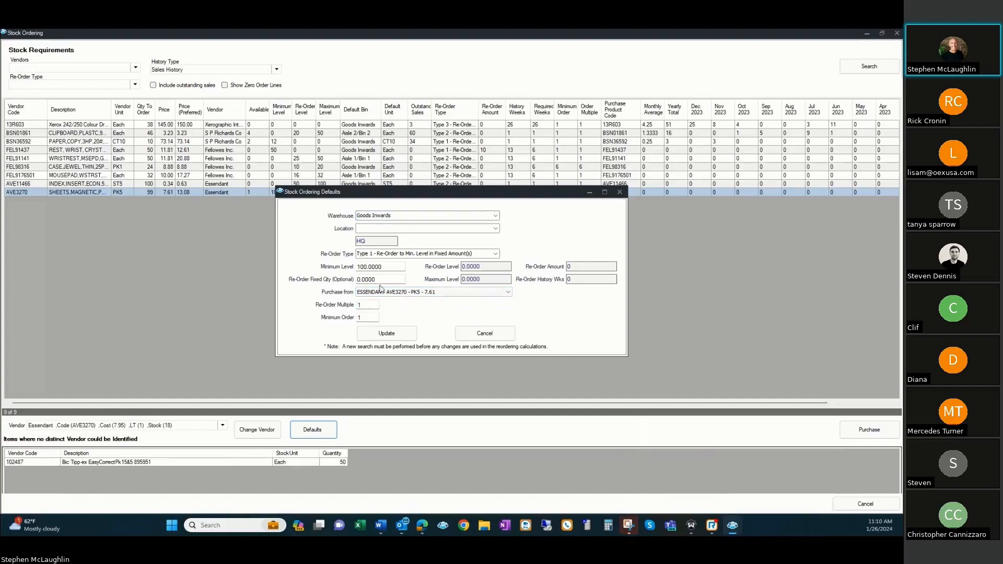
Step: Set the default warehouse to Aisle 1 and location to Bin 1, update the defaults, and rerun the stock requirements search
left_click(495, 216)
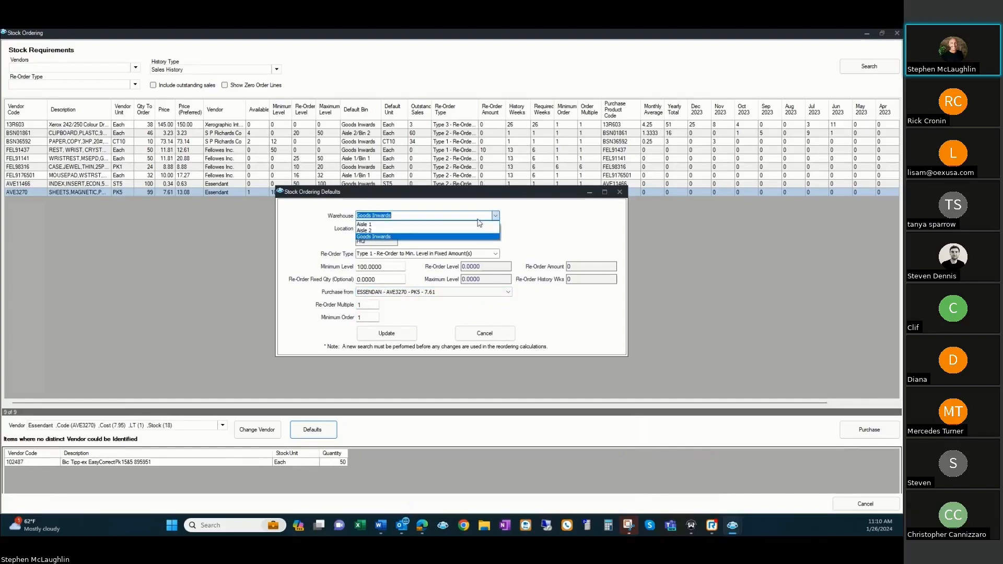
left_click(480, 225)
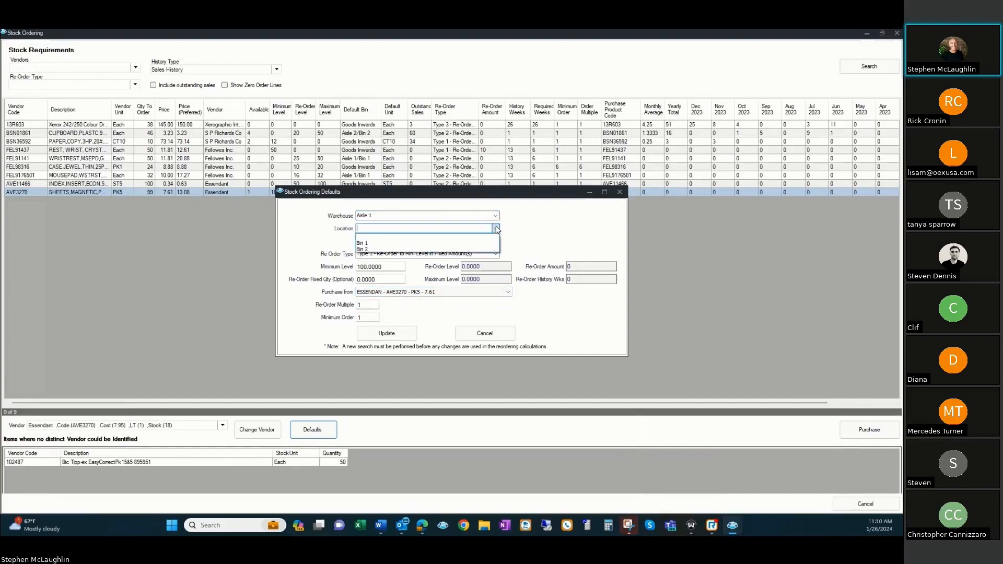
left_click(496, 229)
left_click(485, 245)
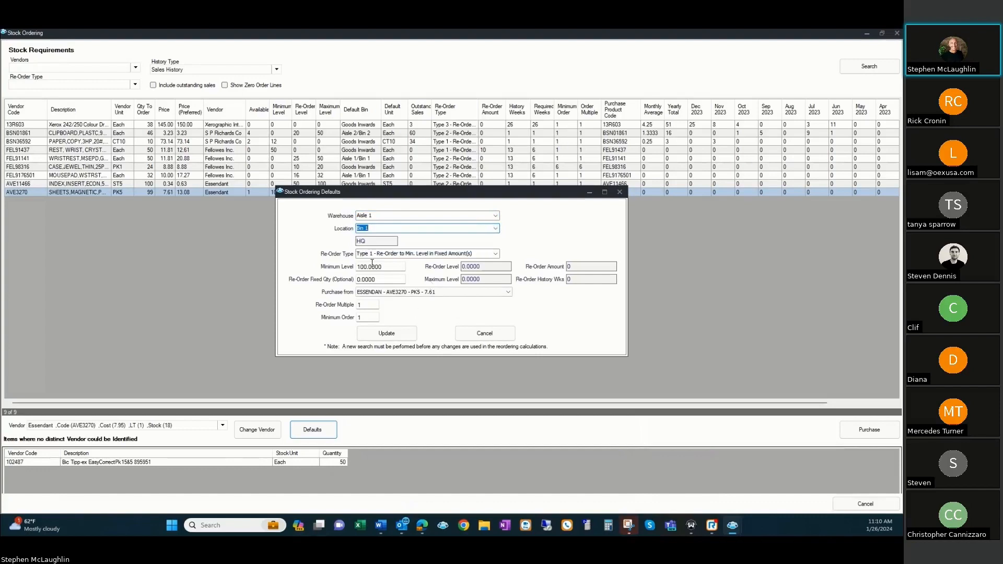
left_click(396, 335)
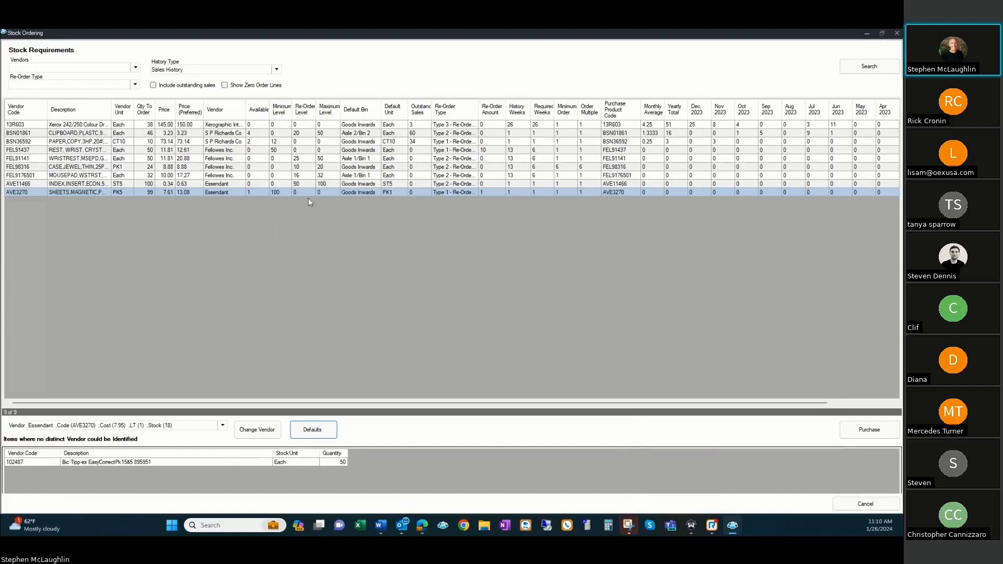
left_click(869, 67)
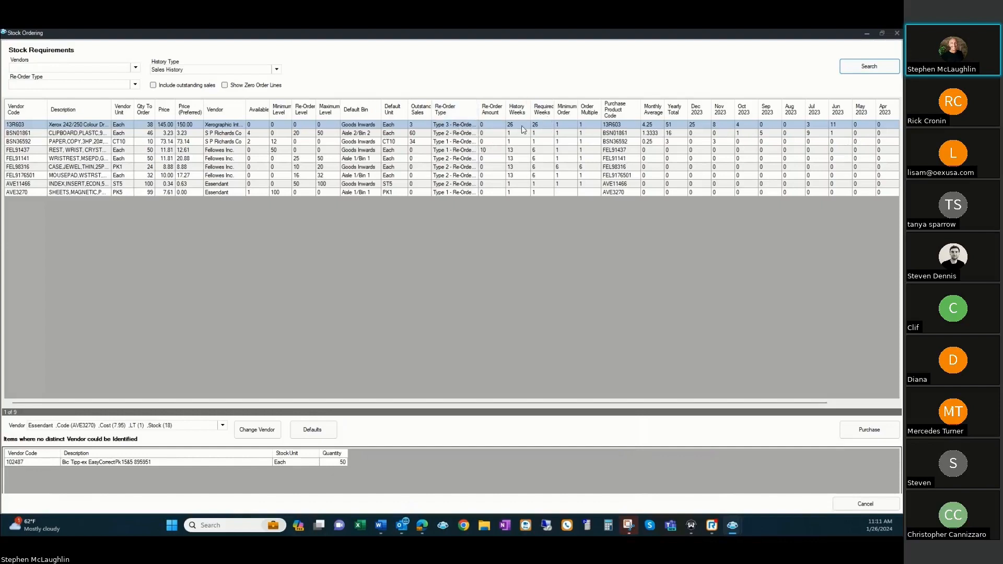
Step: Try re-order type Type 0 - No Re-Order in the stock ordering defaults of FEL9176501, then cancel without updating
left_click(473, 134)
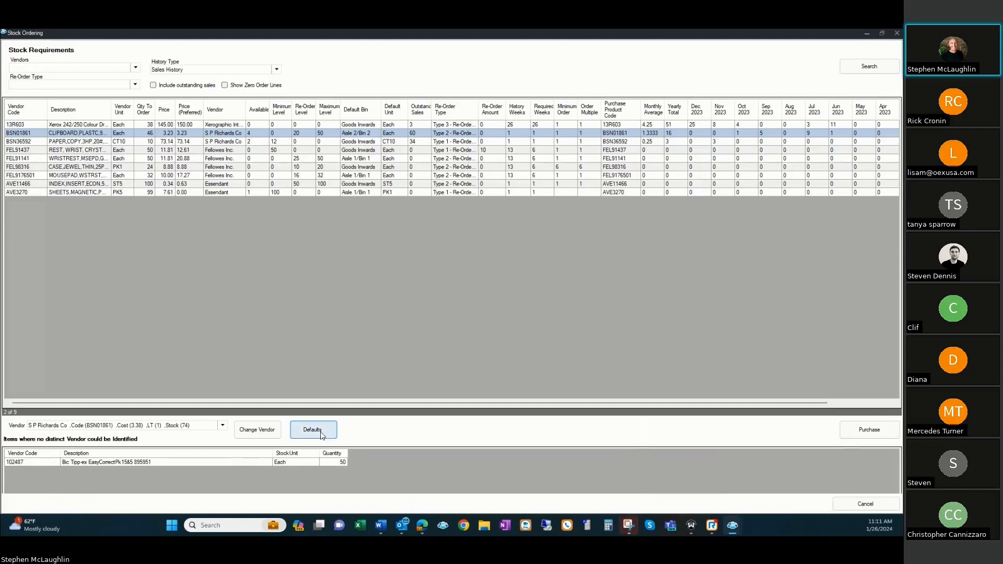
left_click(423, 177)
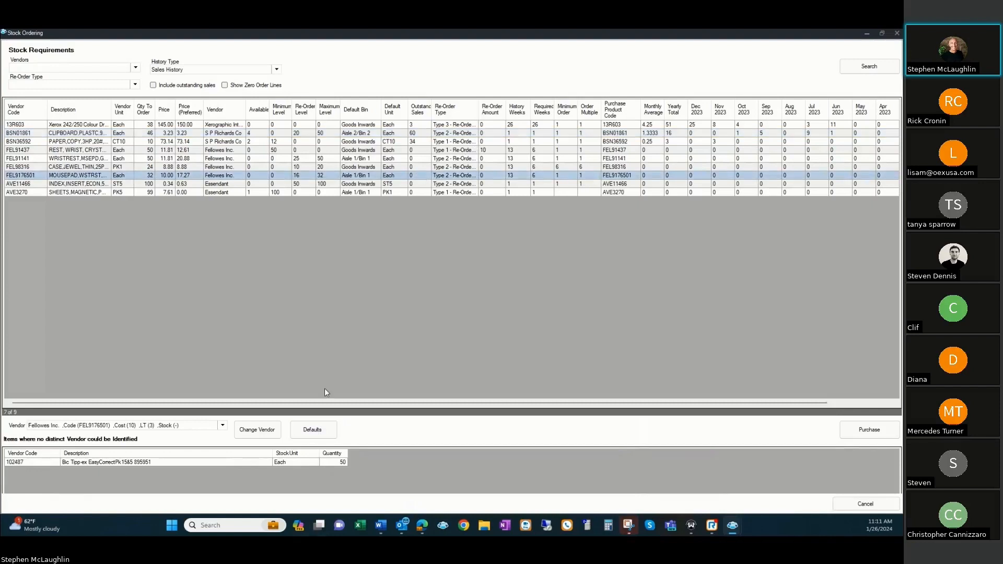
left_click(315, 440)
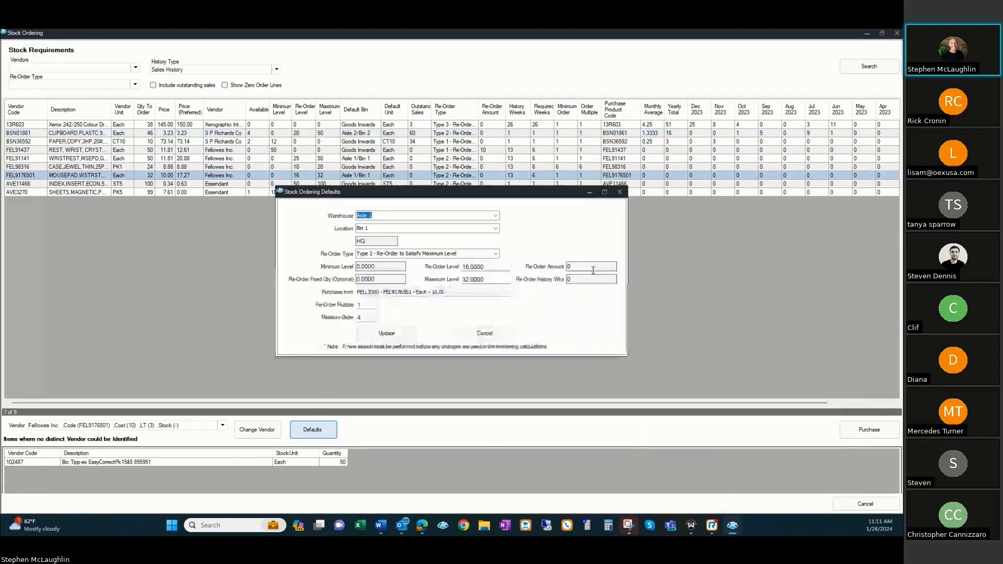
left_click(495, 254)
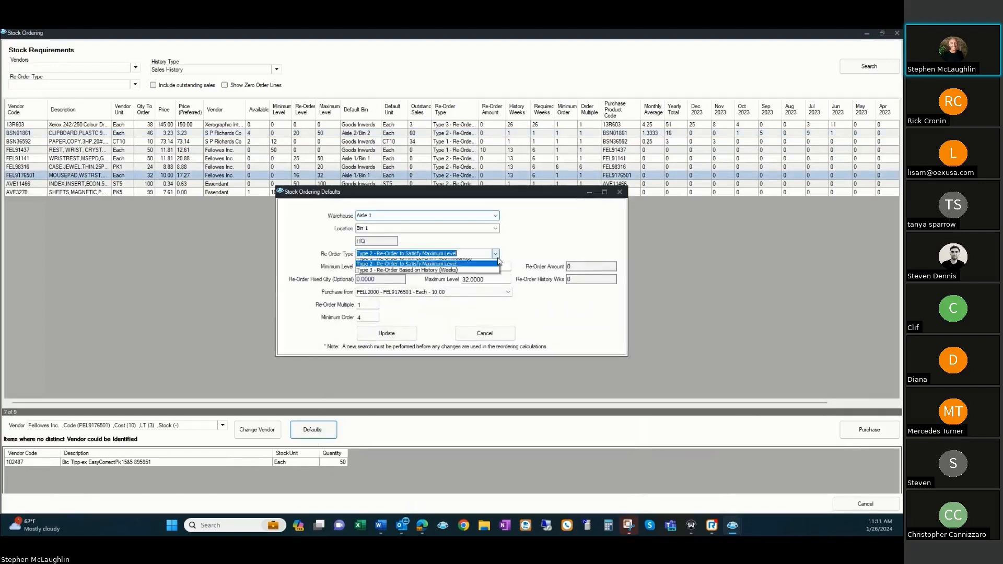
left_click(486, 264)
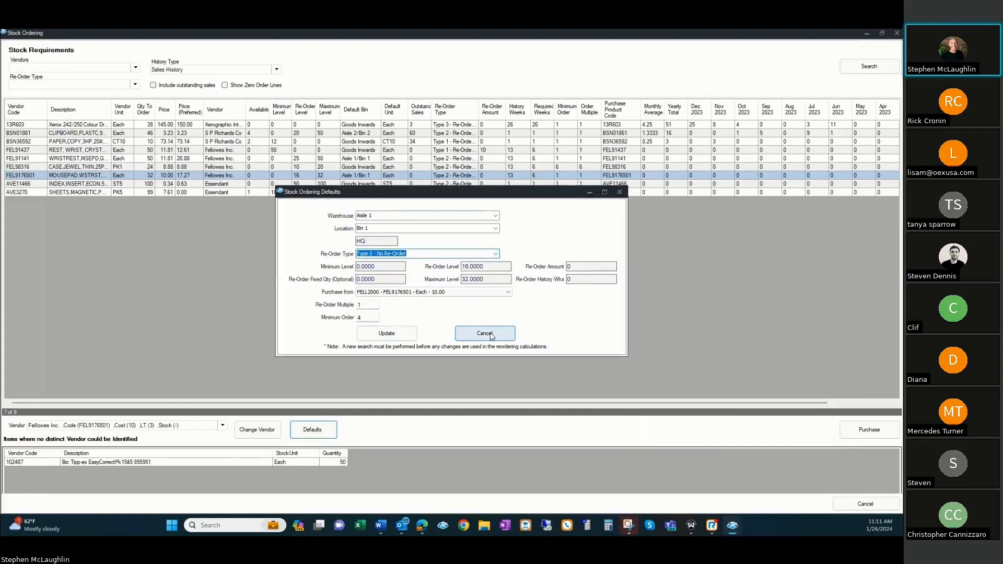
left_click(492, 334)
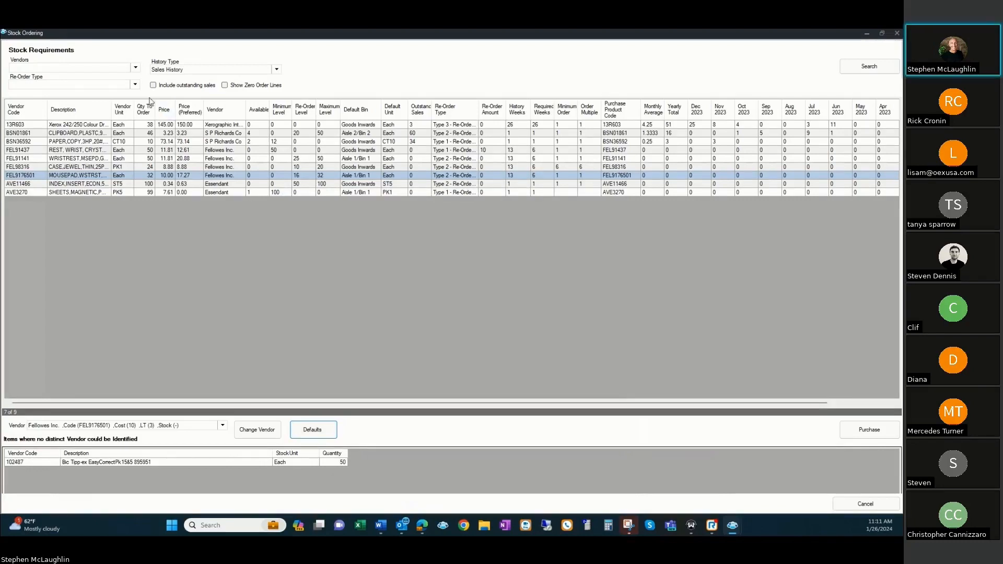
Step: Filter the stock requirements by the vendor Fellowes Inc
left_click(43, 68)
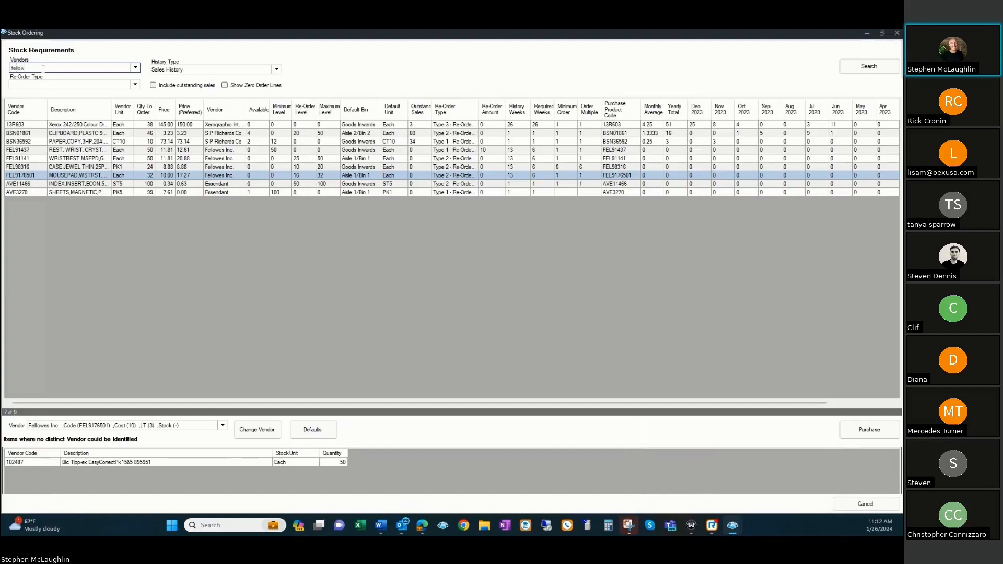
left_click(135, 67)
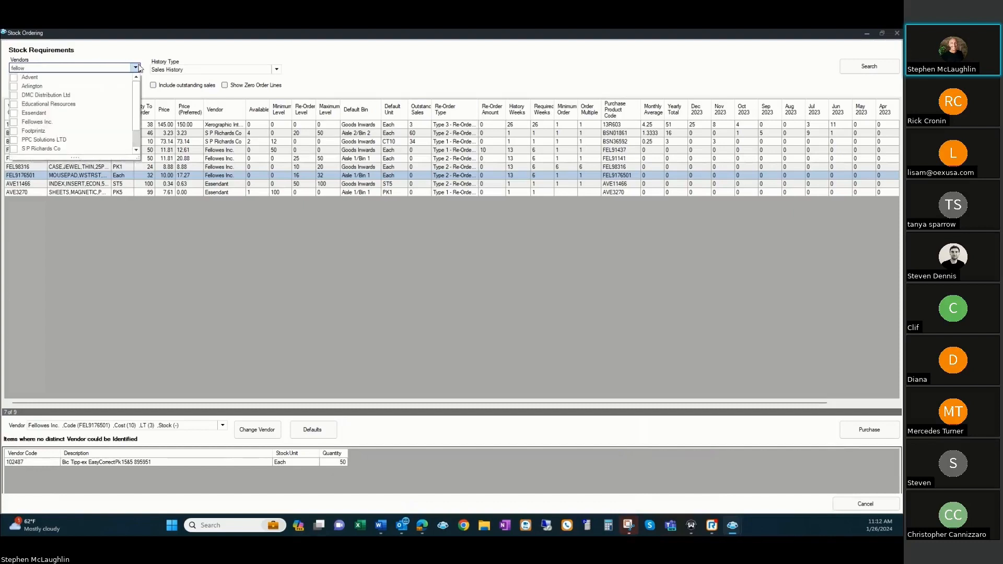
left_click(76, 64)
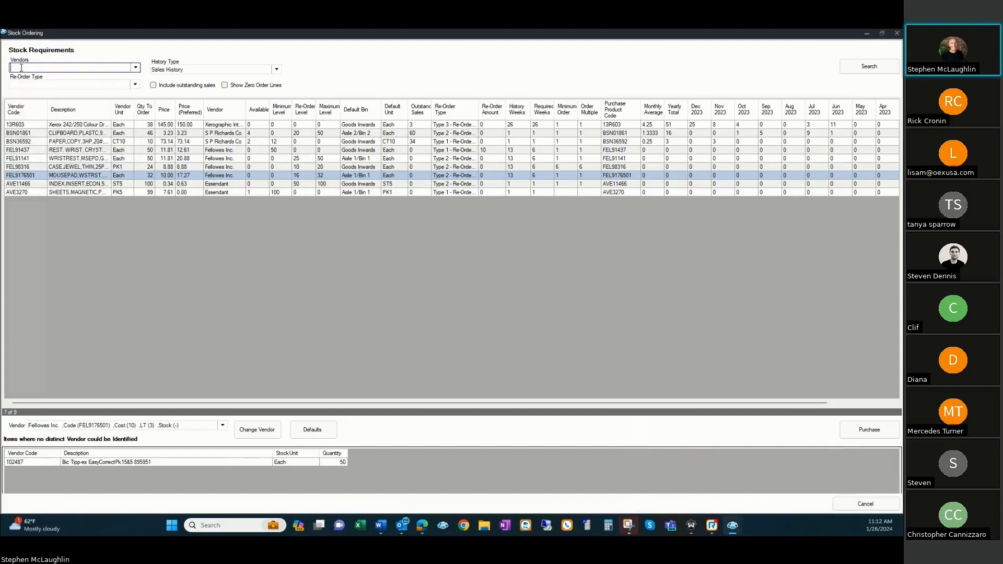
type("fel")
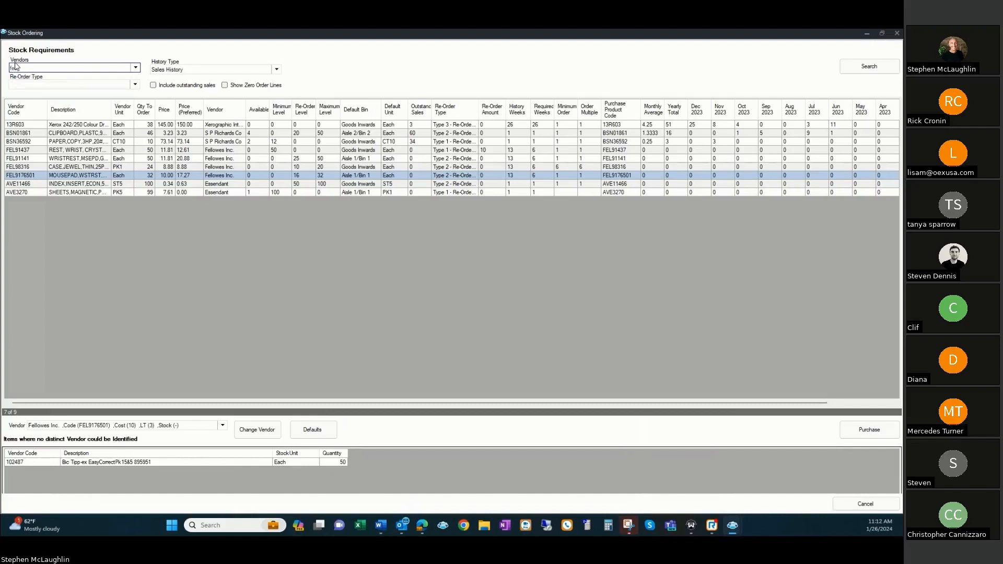
key("BackSpace")
key("BackSpace")
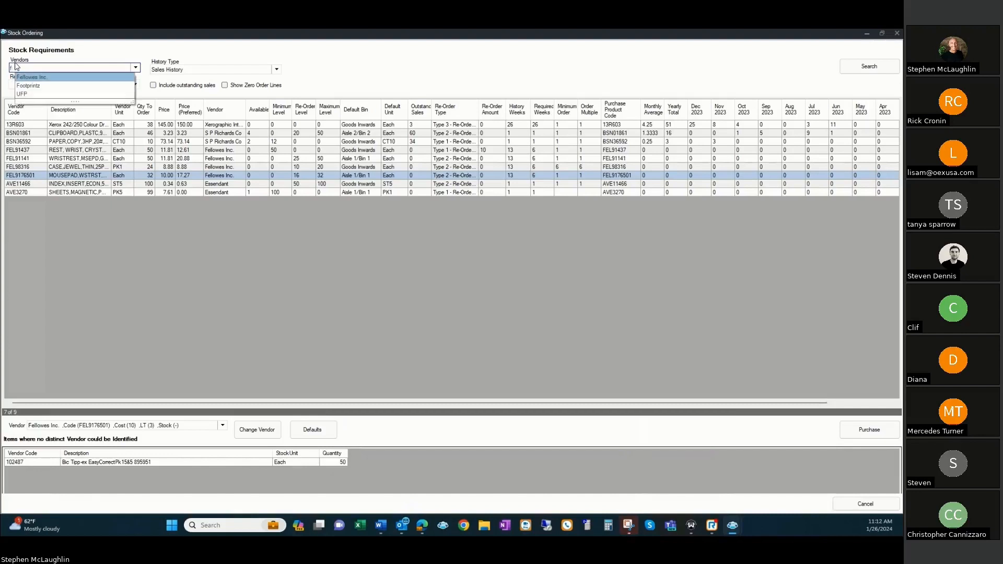
left_click(37, 78)
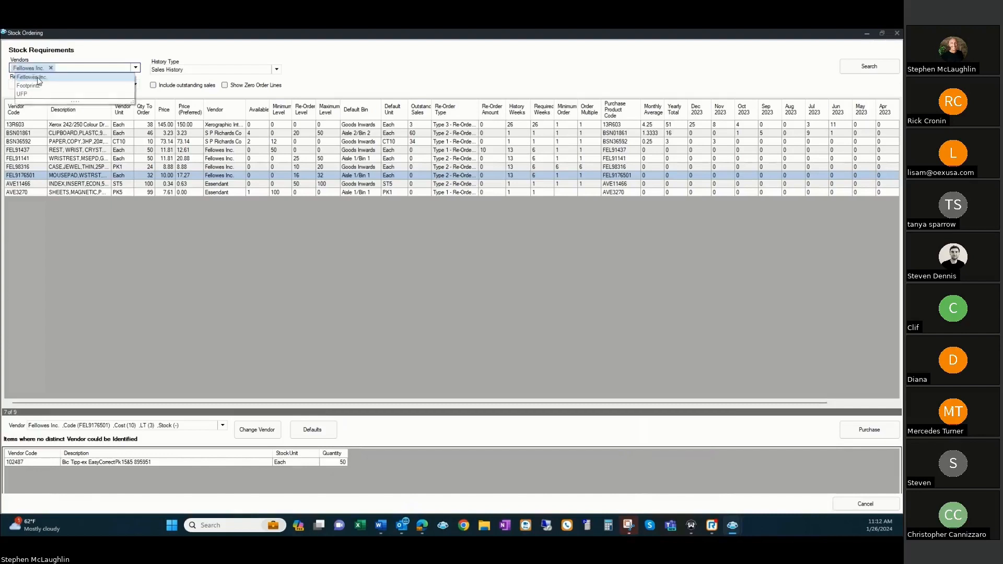
Step: Include zero order lines, limit the re-order type to Type 0 - No Re-Order, and search the stock requirements
left_click(226, 86)
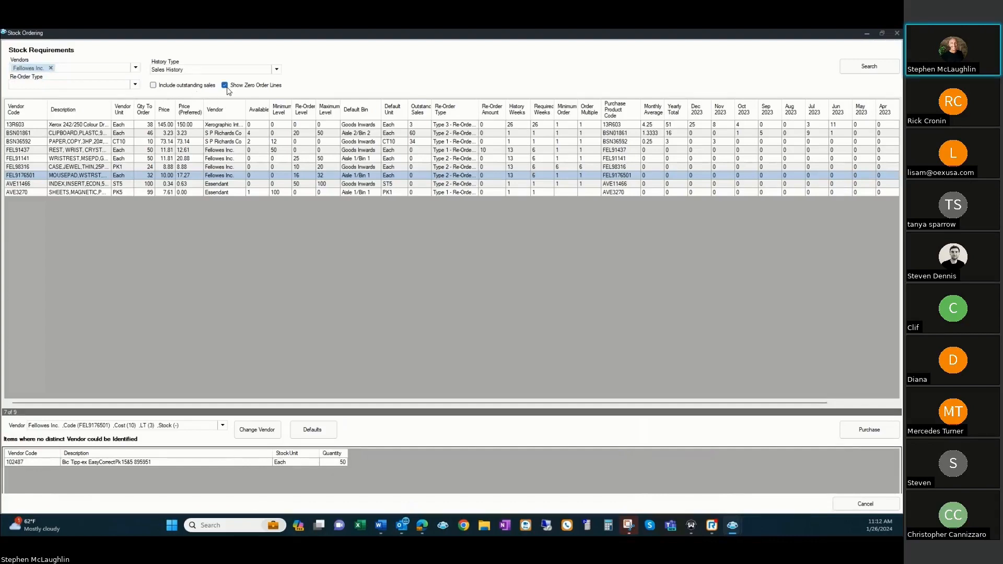
left_click(135, 84)
left_click(13, 95)
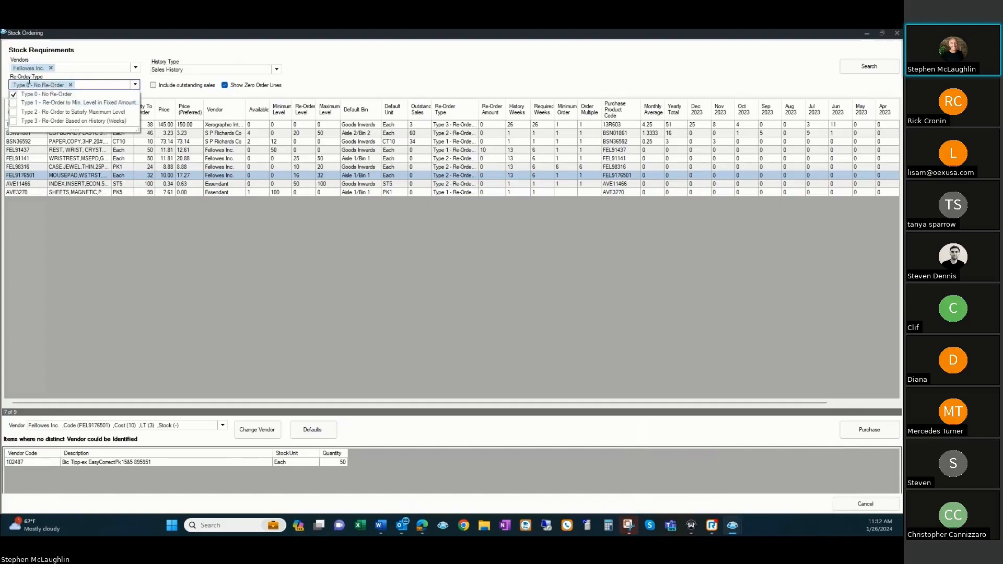
left_click(852, 70)
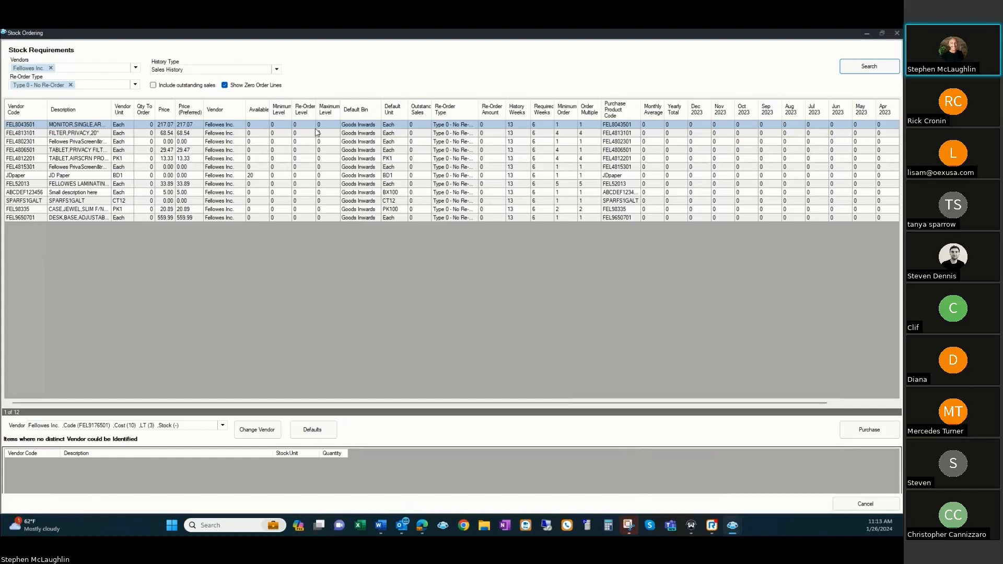
Step: Update FEL4815301's ordering defaults to Type 3 - Re-Order Based on History (Weeks), purchased from FELL2000 - FEL4815301 - Each - 0.00
left_click(303, 432)
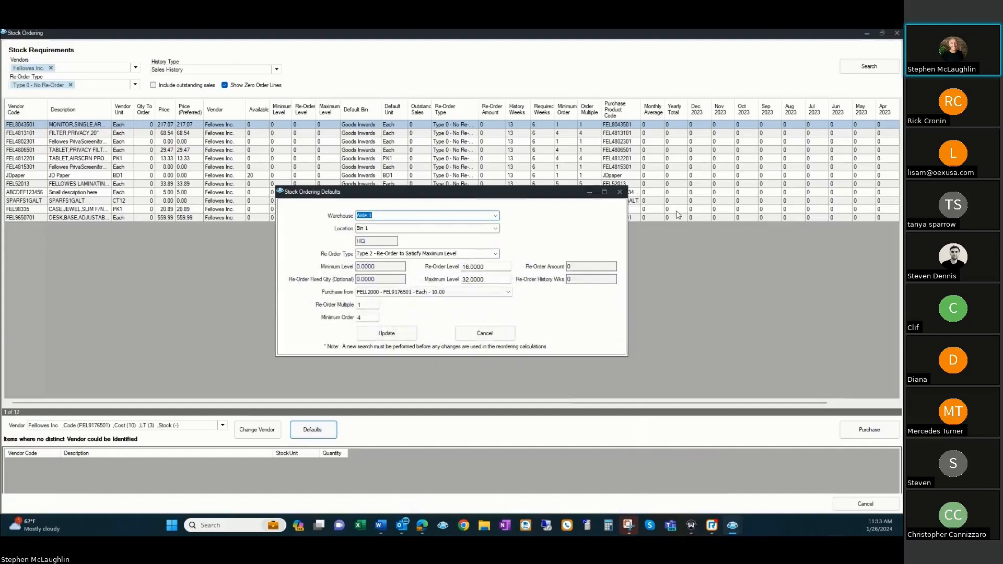
left_click(619, 193)
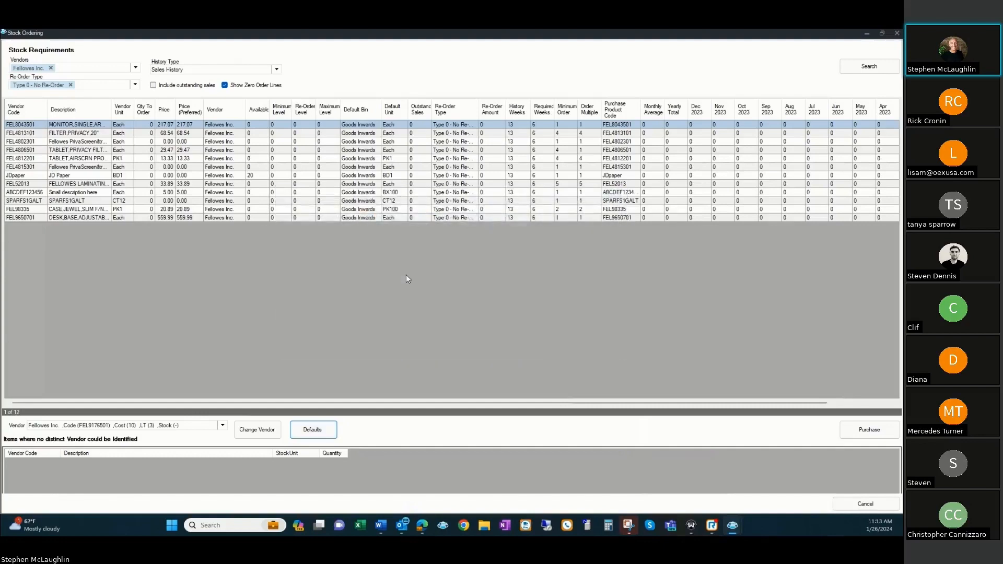
left_click(357, 168)
left_click(313, 429)
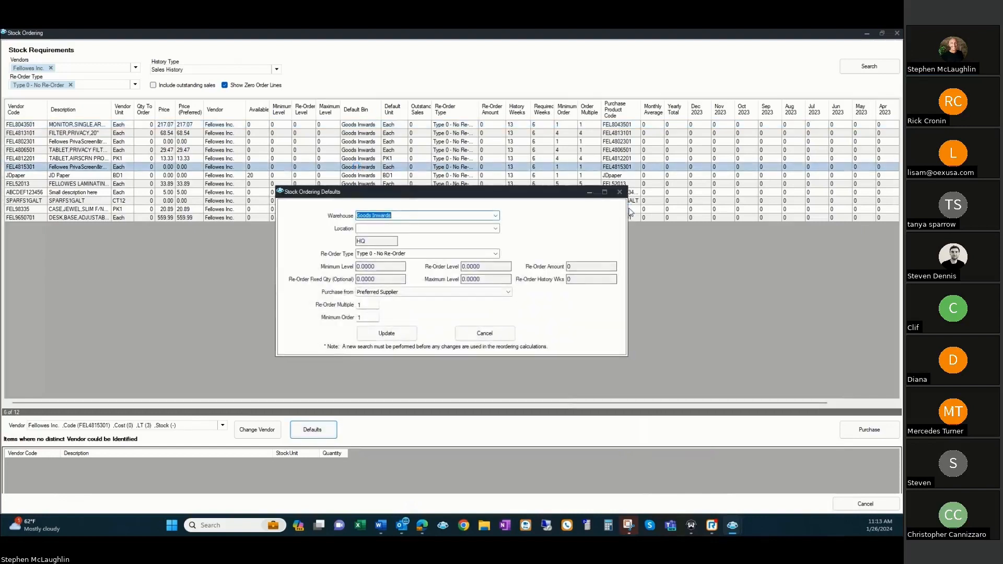
left_click(497, 256)
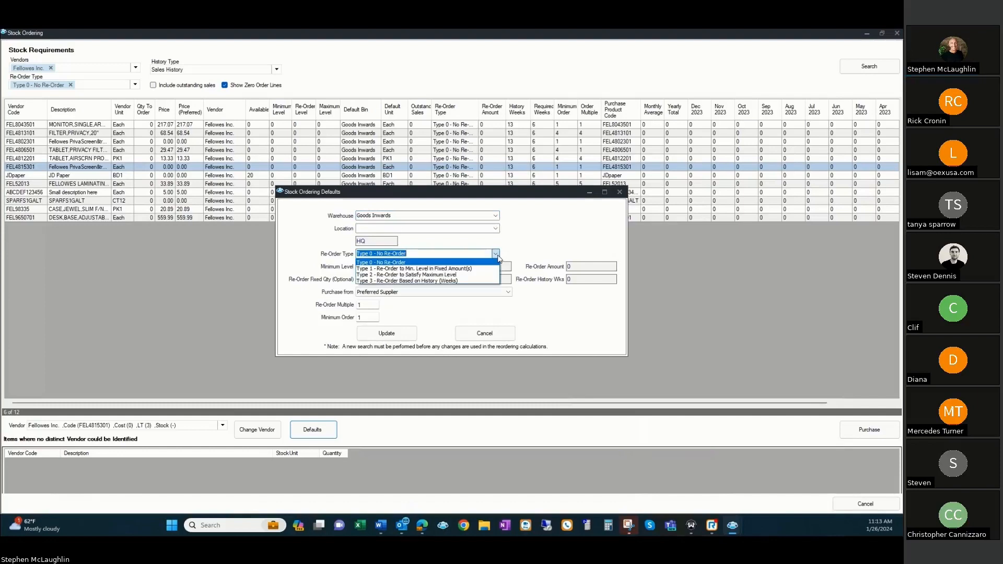
left_click(482, 280)
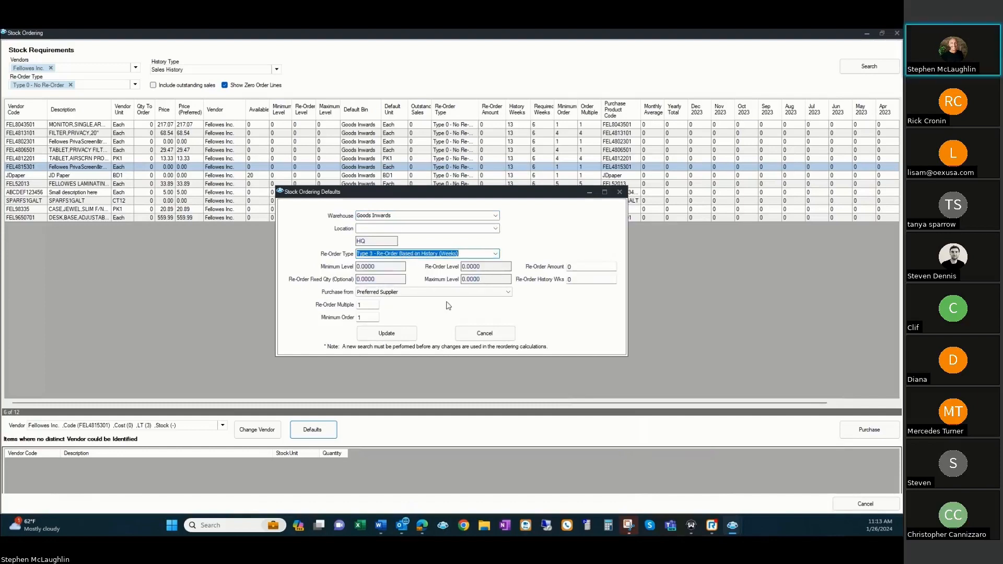
left_click(490, 293)
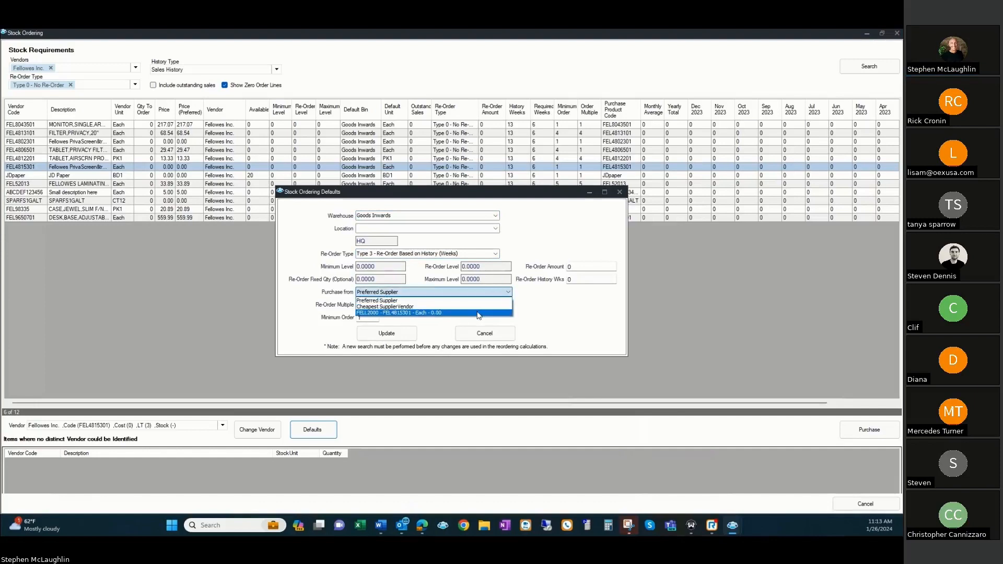
left_click(478, 313)
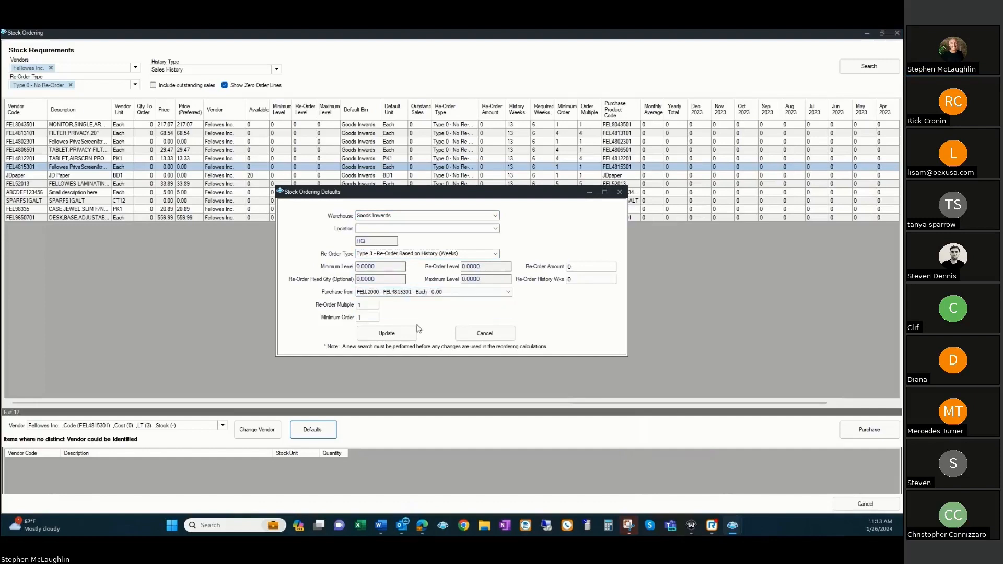
left_click(389, 335)
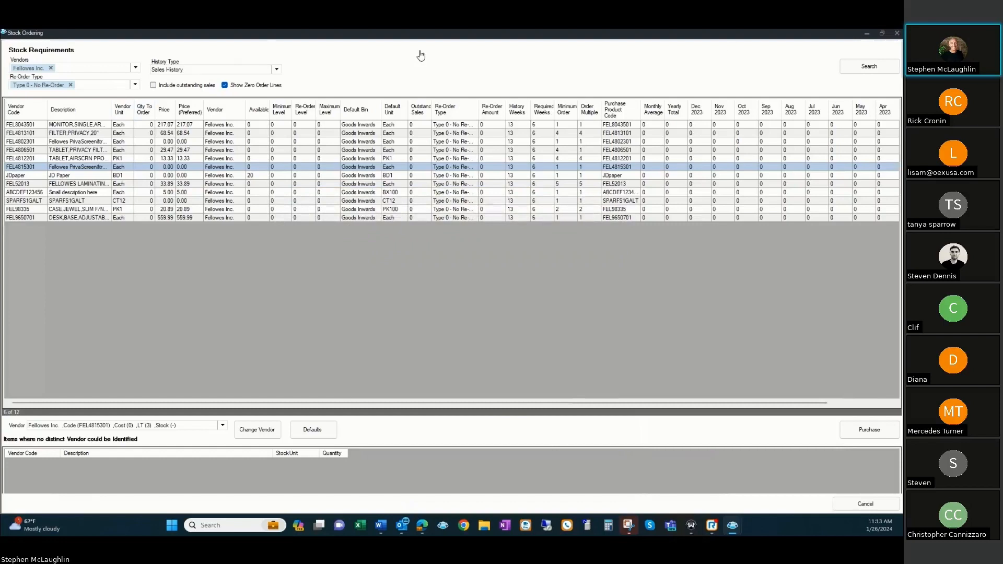
Step: Clear the re-order type and vendor filters, exclude zero order lines, and rerun the stock requirements search
left_click(71, 85)
left_click(51, 68)
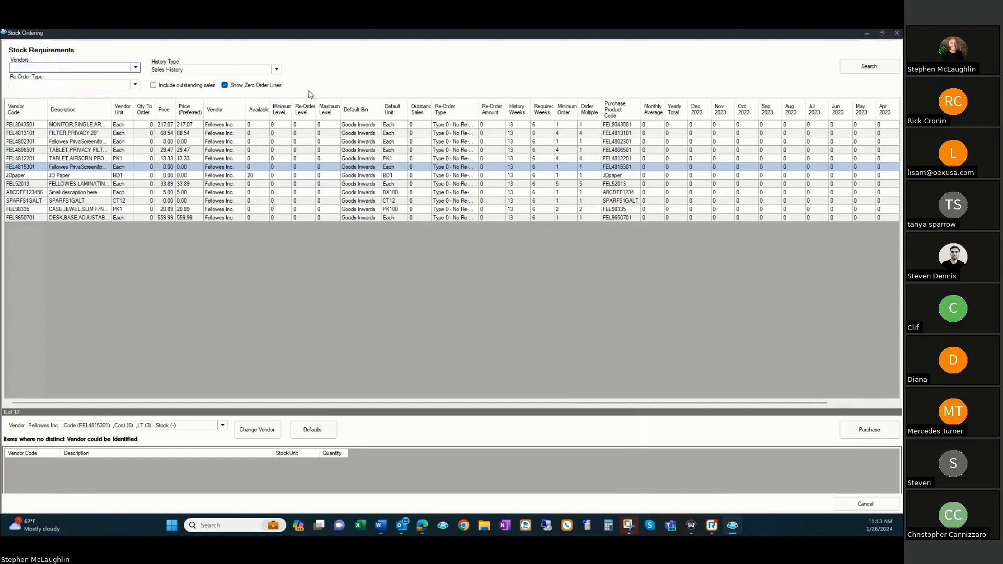
left_click(225, 85)
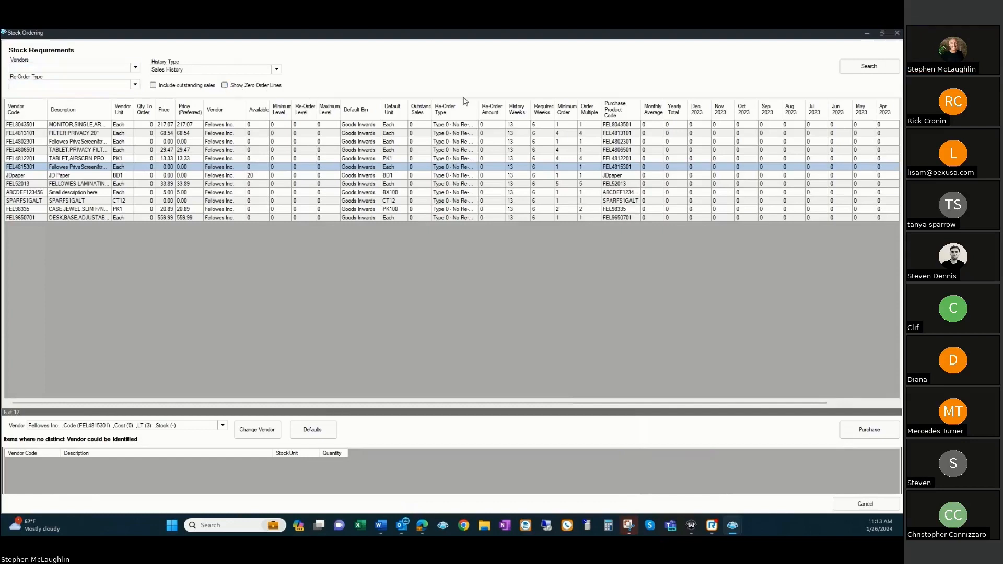
left_click(881, 69)
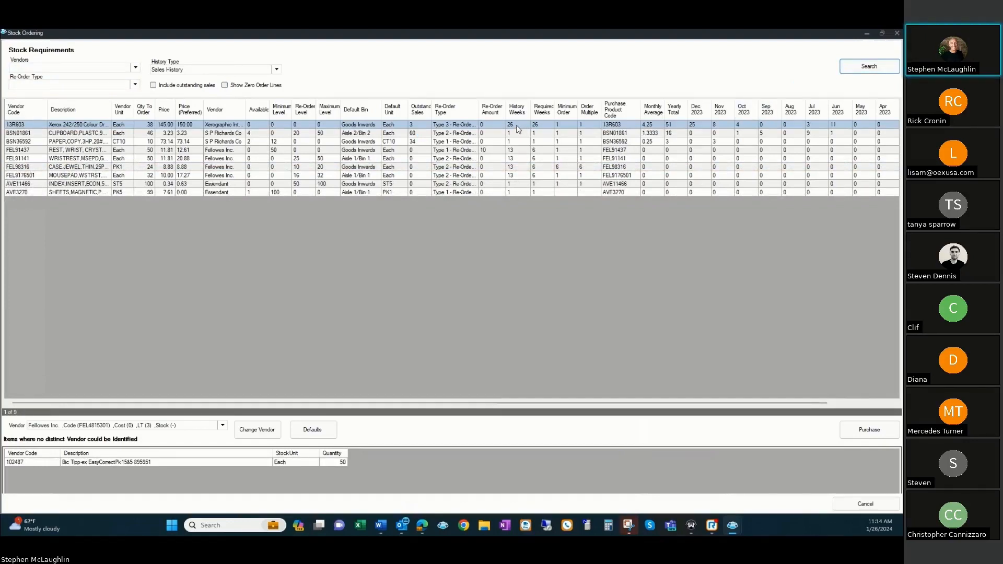
Step: Purchase the FEL91141 and FEL98316 requirement lines together and acknowledge the confirmation
left_click(311, 158)
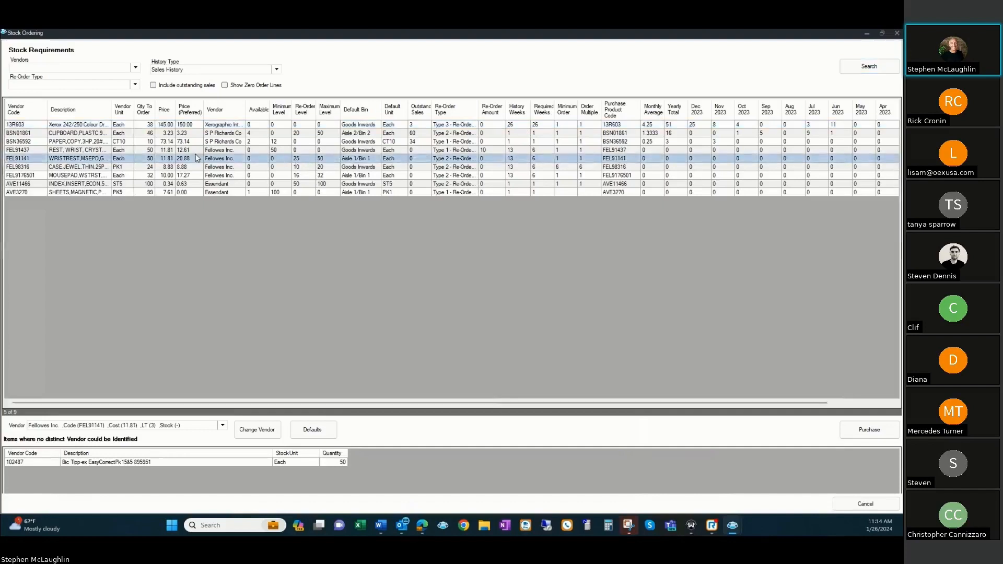
left_click(146, 167, "ctrl")
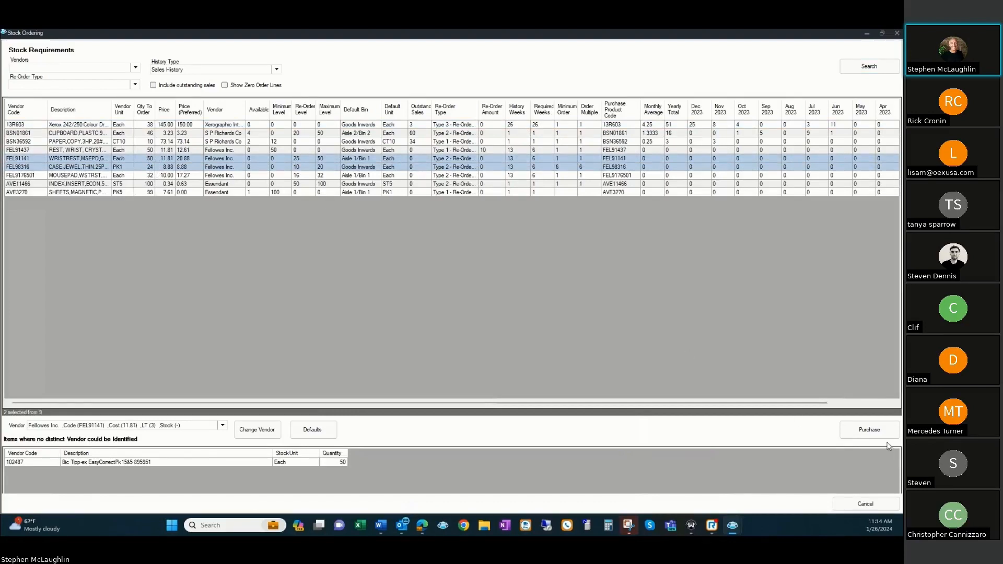
left_click(869, 431)
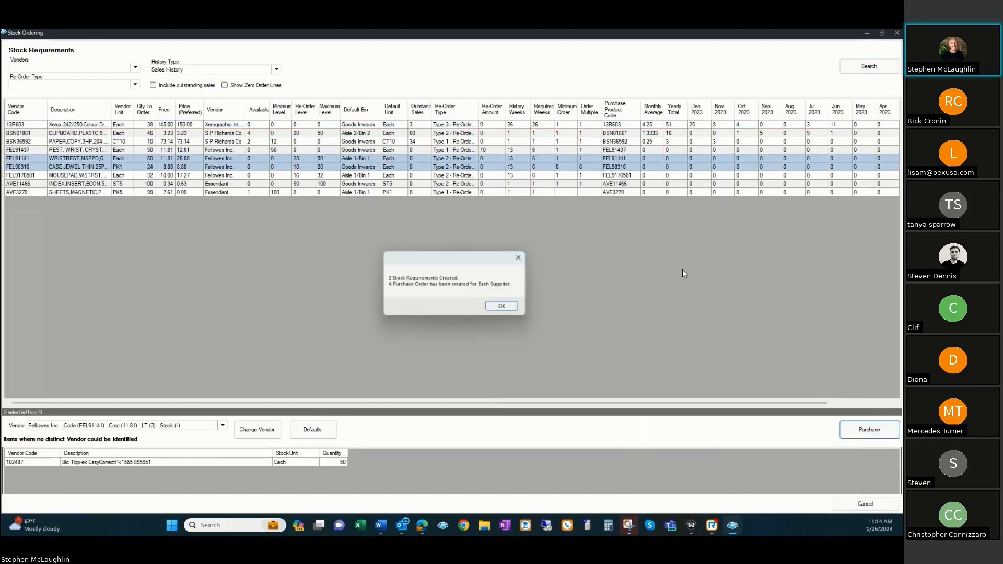
left_click(502, 309)
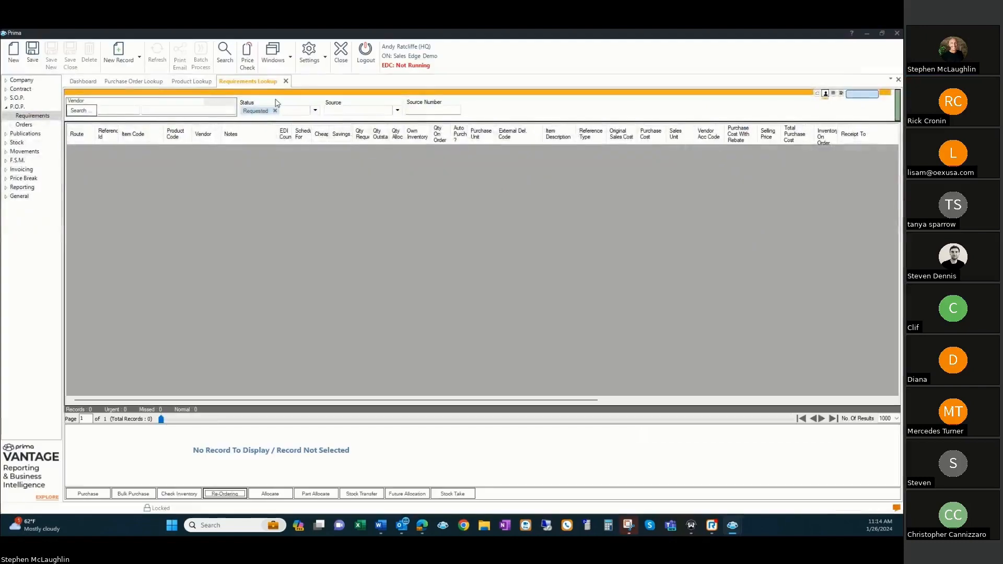
Step: Refresh the purchase order lookup and open the newest outstanding Fellowes Inc. order
left_click(207, 82)
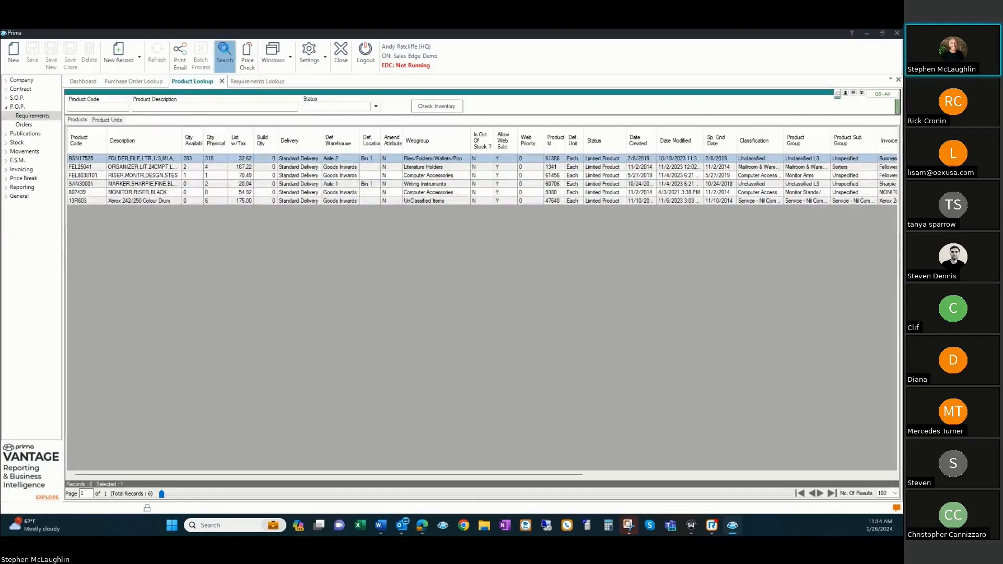
left_click(118, 82)
left_click(224, 52)
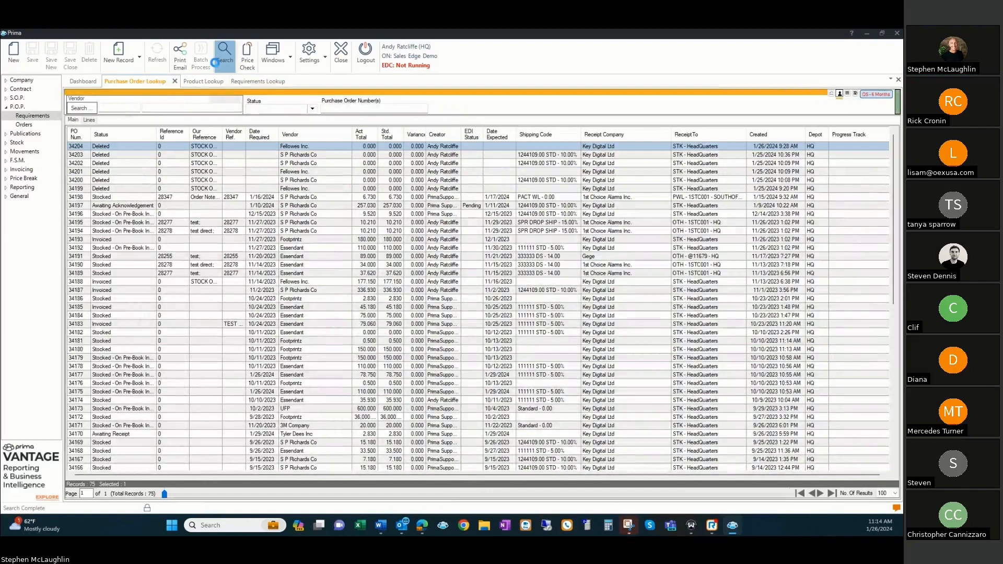
double_click(329, 147)
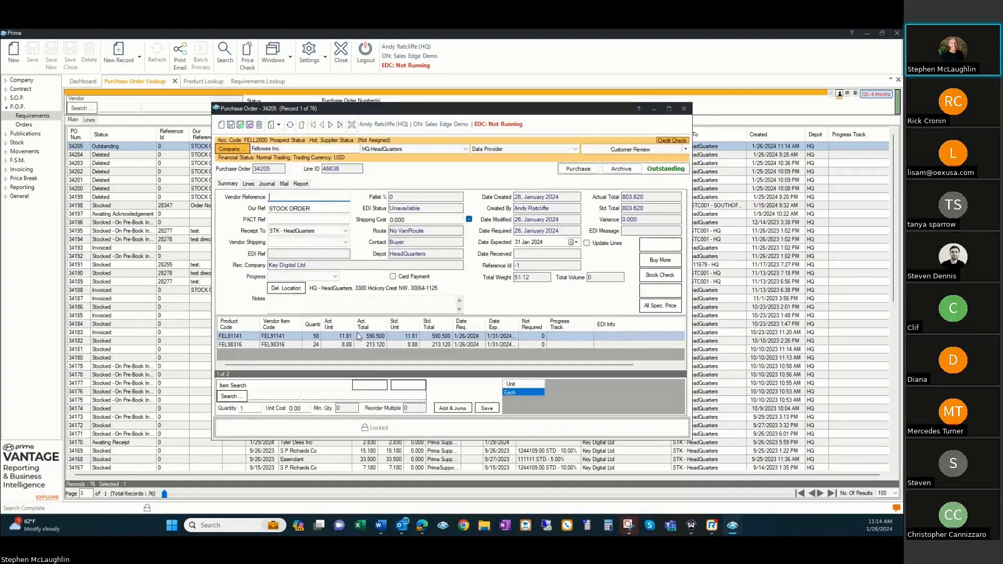
Step: Review the minimum quantity and reorder multiple of the FEL91141 order line, check line FEL98316, and return to the order summary
double_click(374, 335)
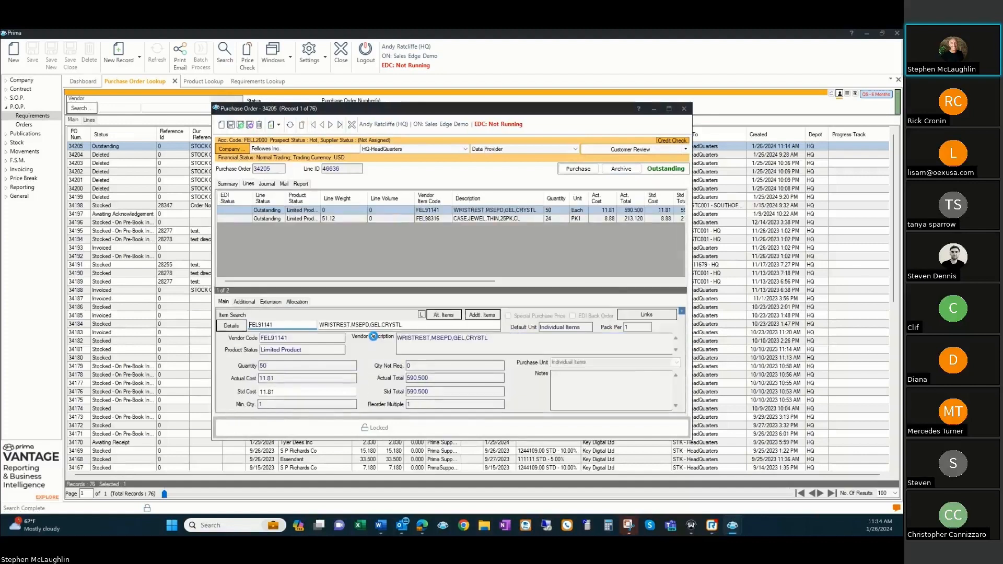
left_click(276, 404)
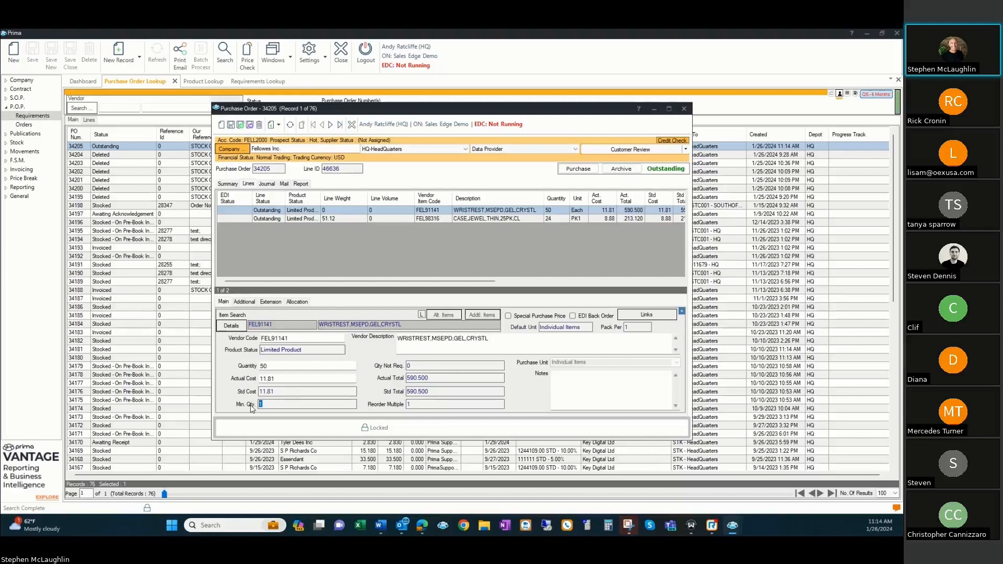
left_click(408, 405)
left_click(388, 218)
left_click(229, 184)
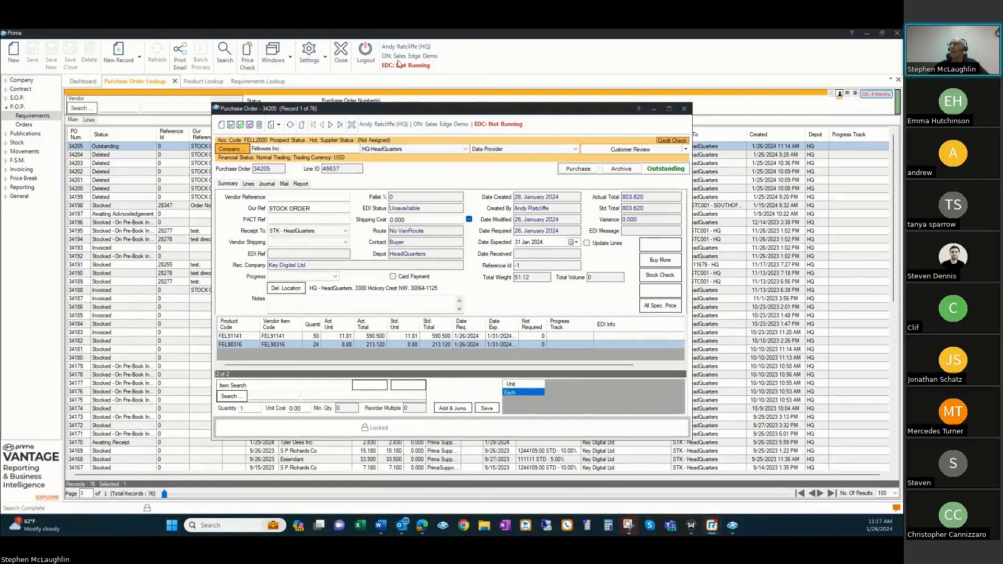
mouse_move(400, 63)
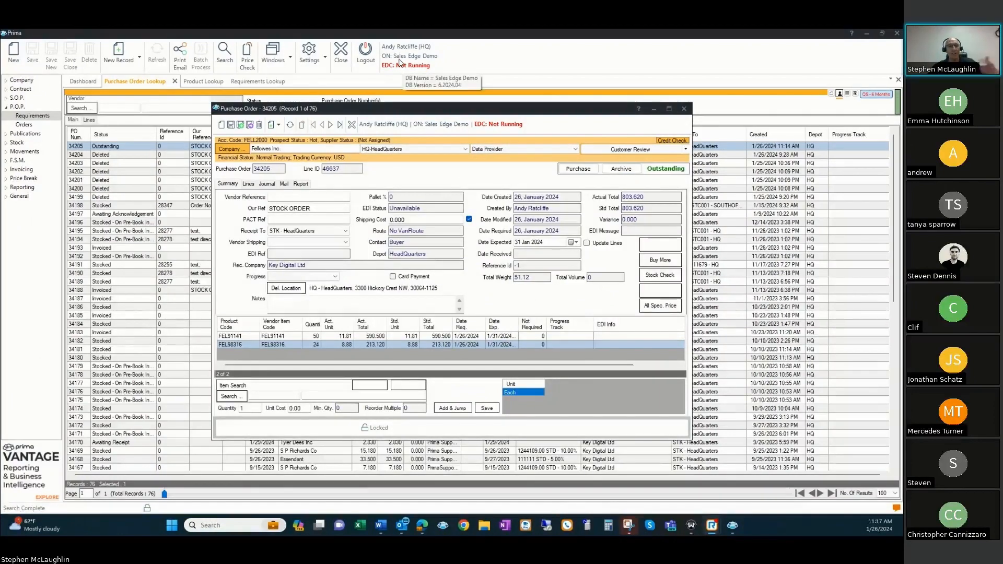